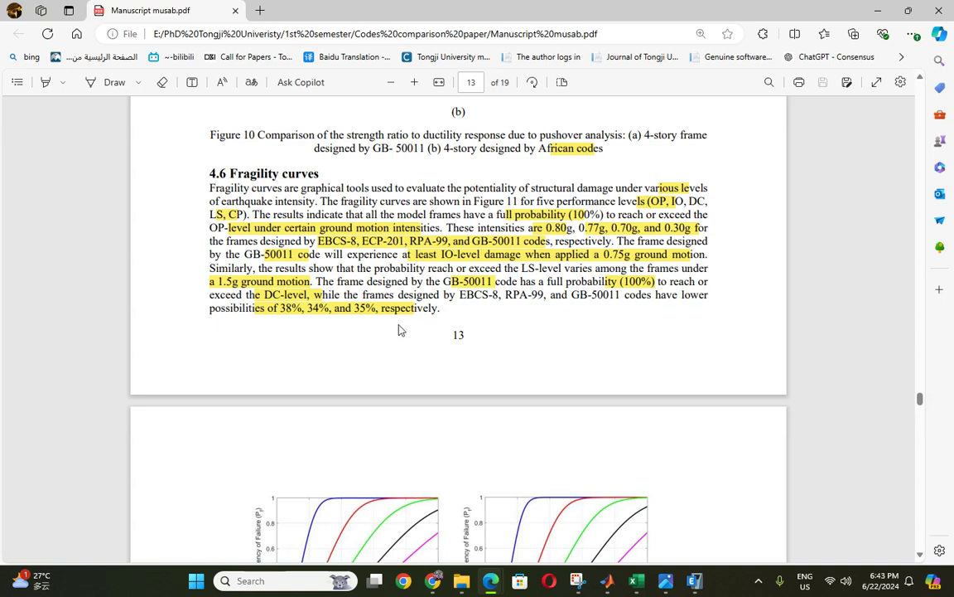
Step: Examine the manuscript's 4.6 Fragility curves section with Figure 11, and the five damage states with their %ISDR limits in pbsd.jpg
scroll(400, 335, down, 4)
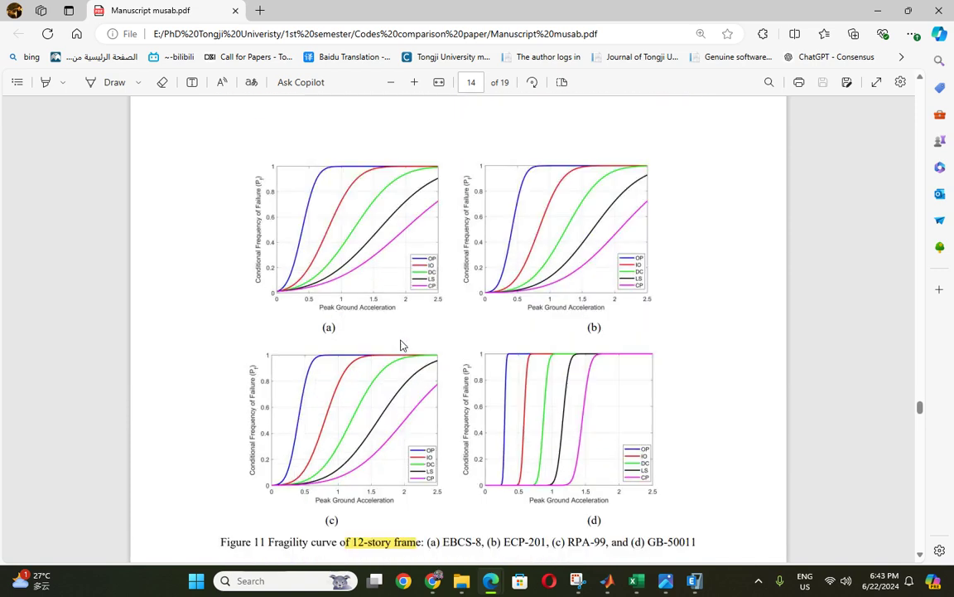
scroll(400, 344, up, 5)
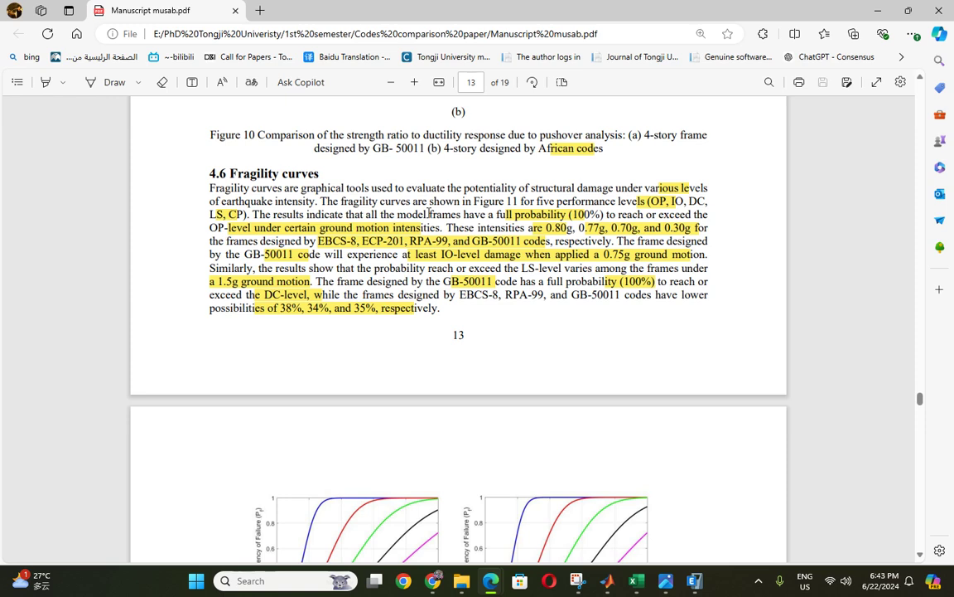
scroll(474, 304, down, 2)
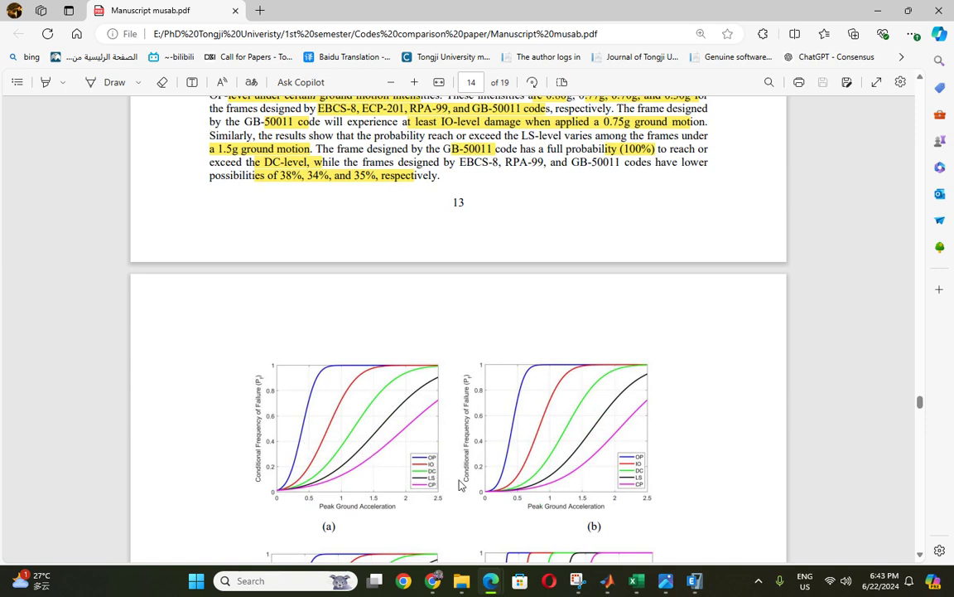
click(665, 580)
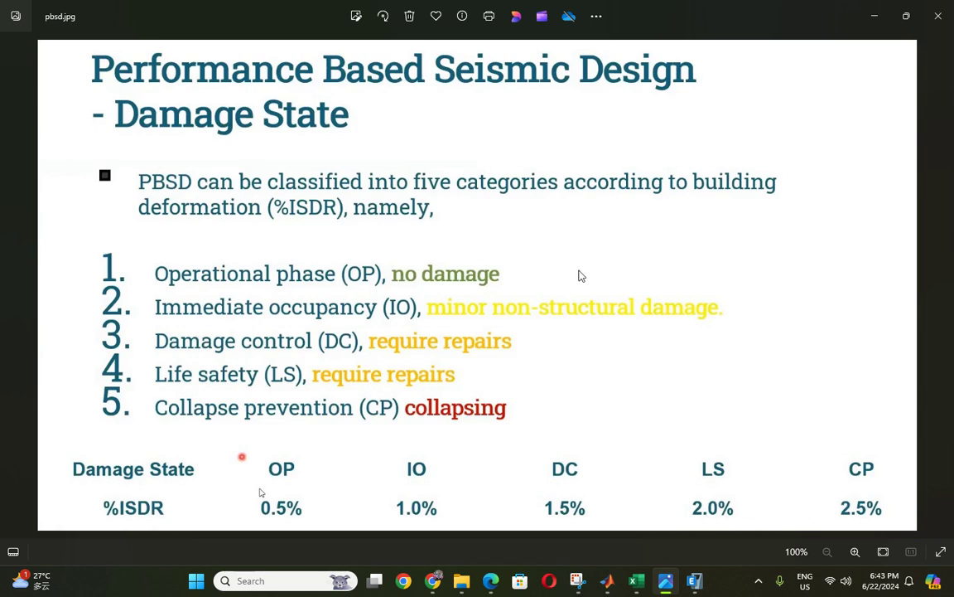
click(870, 18)
scroll(455, 336, up, 3)
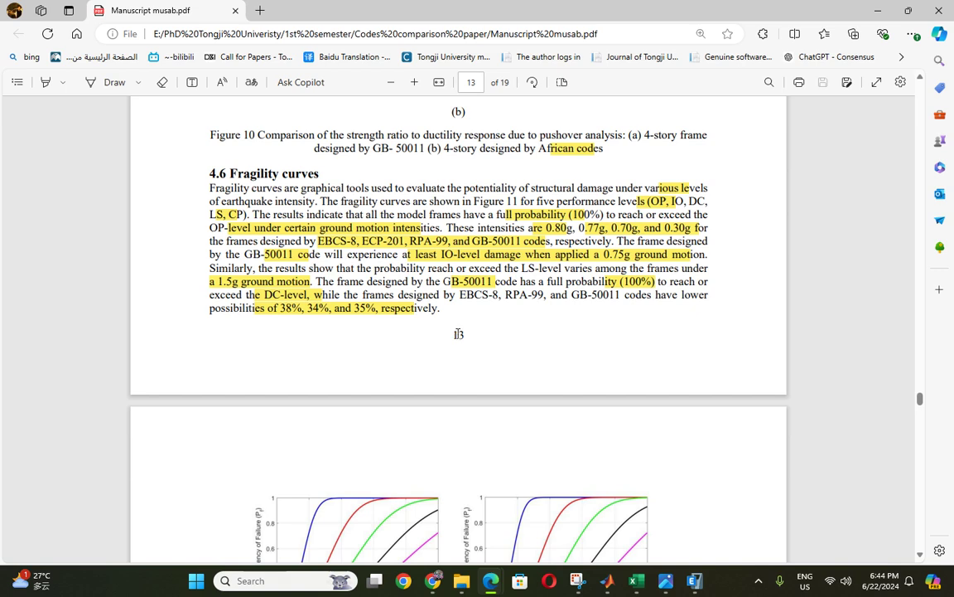
Step: Switch to Excel's second open fragility curve workbook and examine the PGA, displacement and %ISDR tables for the BCP ground motions
mouse_move(634, 580)
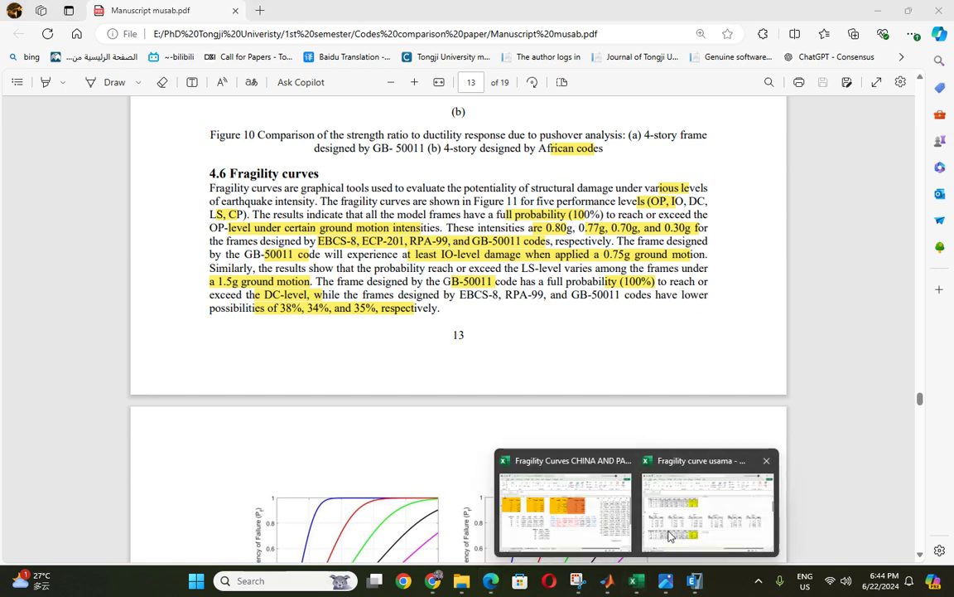
click(704, 493)
scroll(449, 378, up, 4)
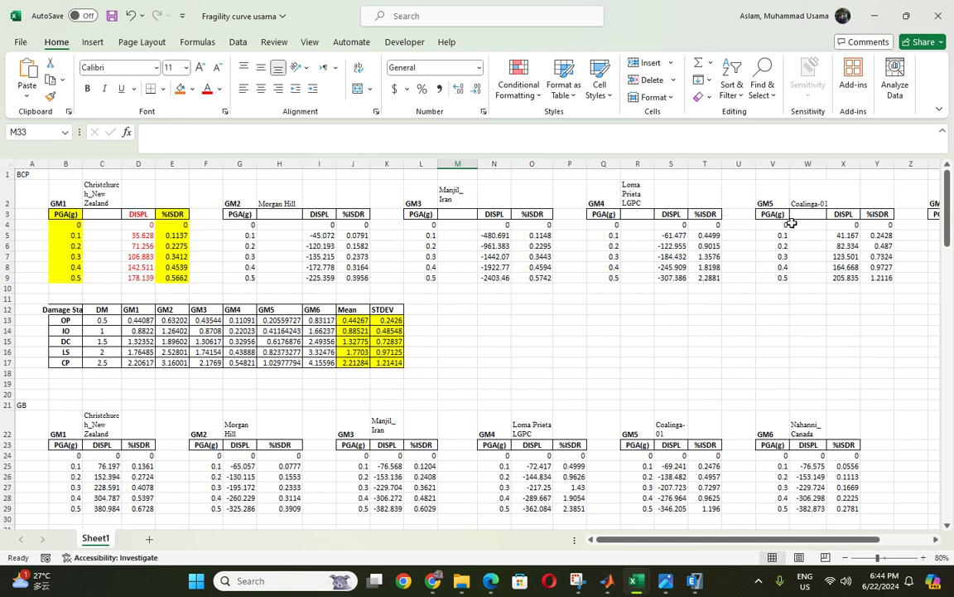
drag(746, 539, 717, 553)
Step: Switch to the 12-story model in ETABS and create a story response plot for the 0.1 Christchurch load case
key(alt+Tab)
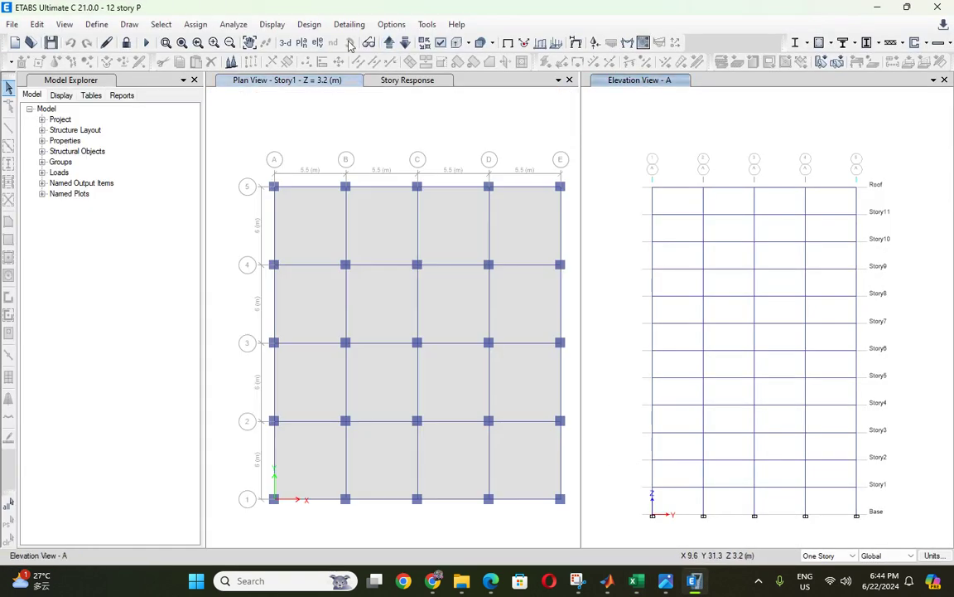
click(273, 25)
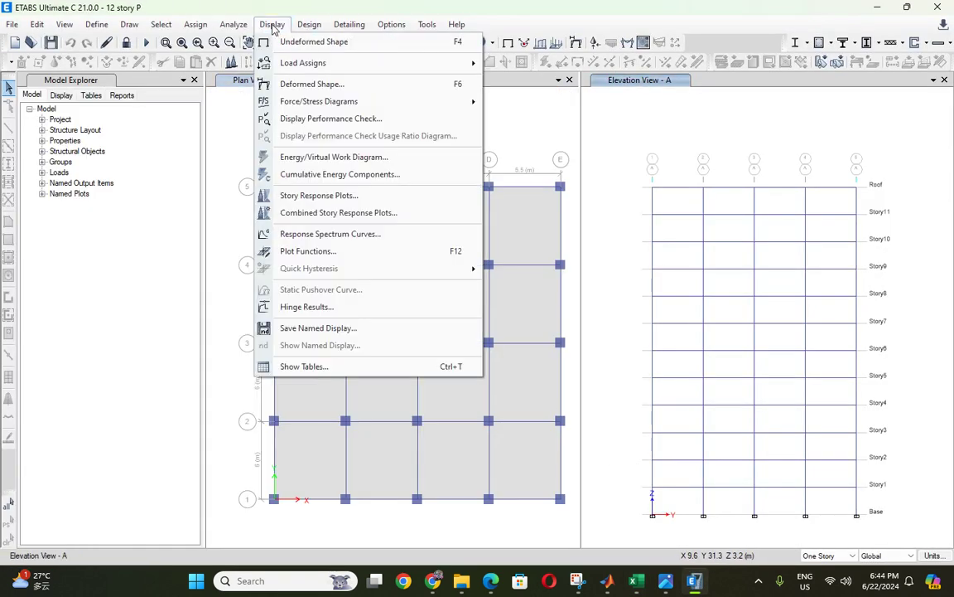
click(304, 214)
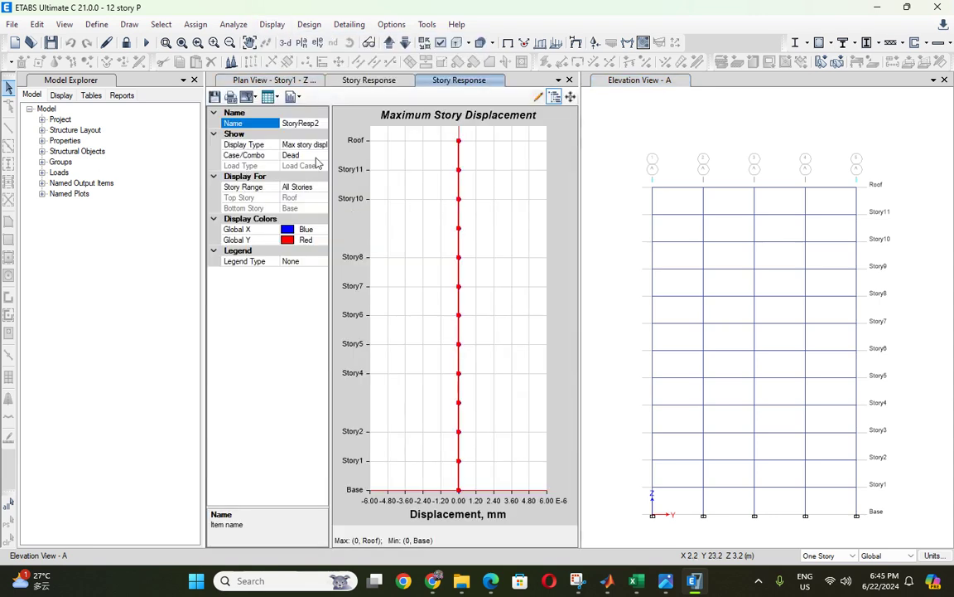
click(308, 155)
click(323, 157)
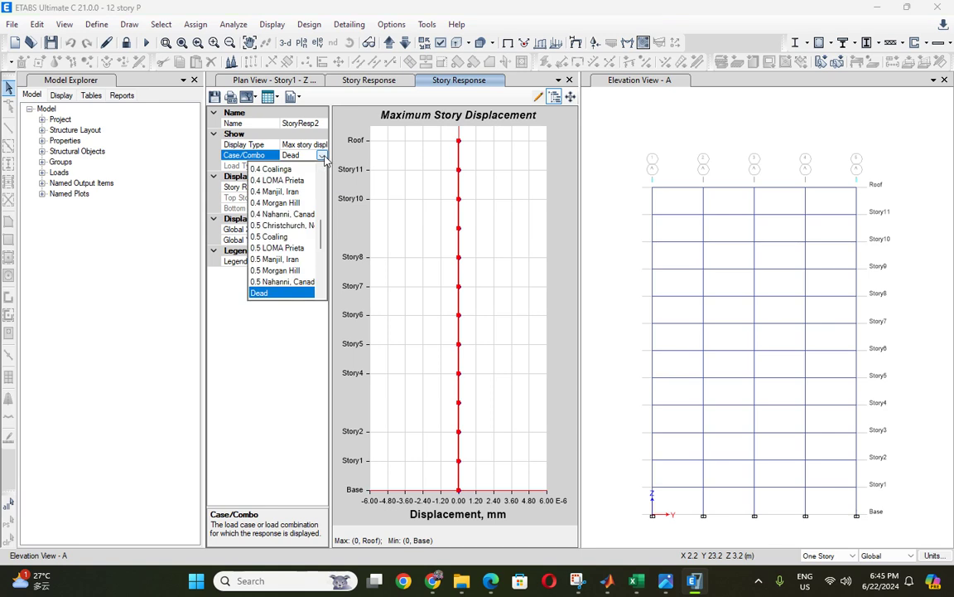
scroll(282, 286, up, 2)
scroll(282, 286, up, 5)
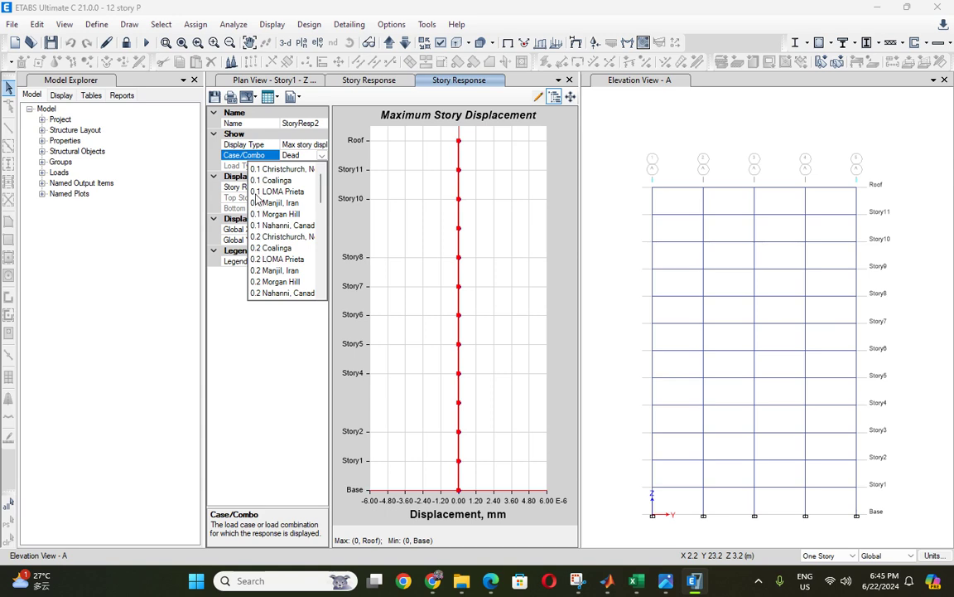
click(249, 167)
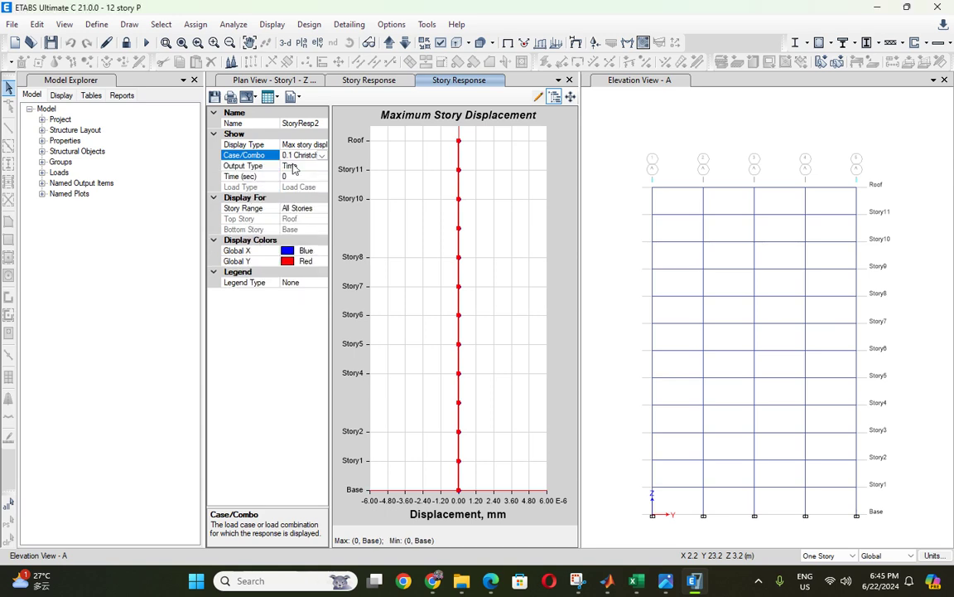
Step: Set the story response plot's display type to maximum story drifts and its output type to MaxMin
click(308, 145)
click(304, 145)
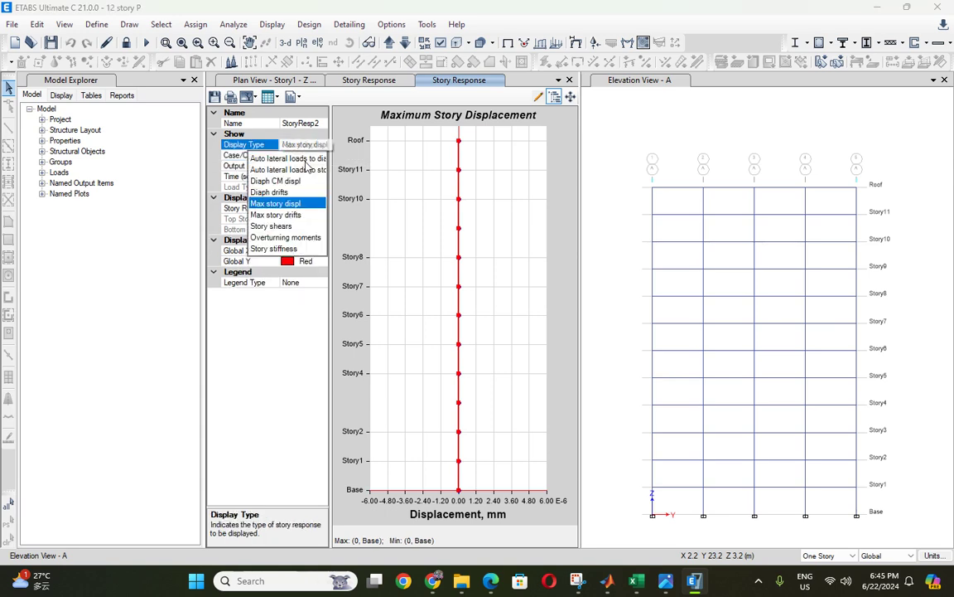
click(261, 214)
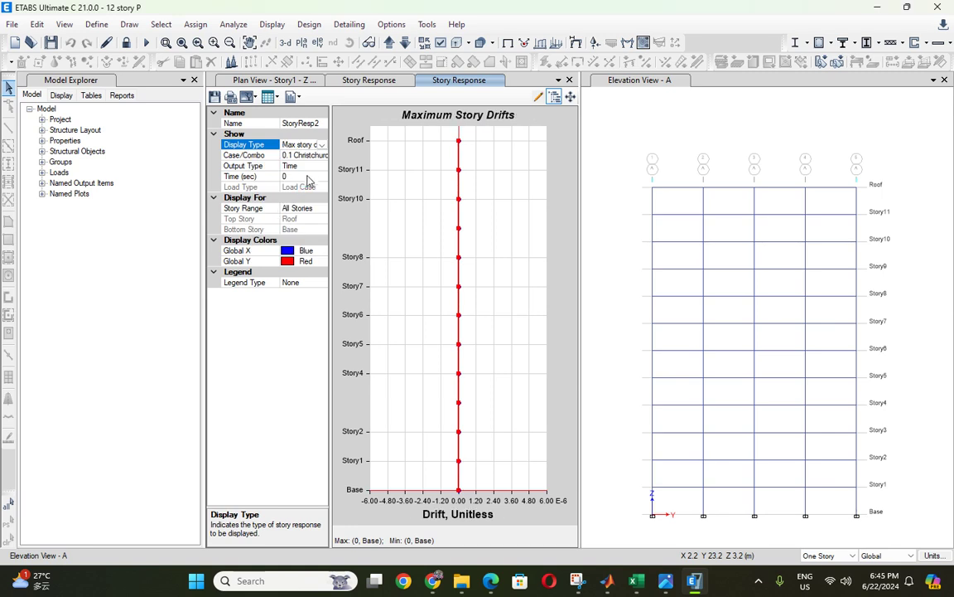
click(286, 165)
click(291, 166)
click(292, 190)
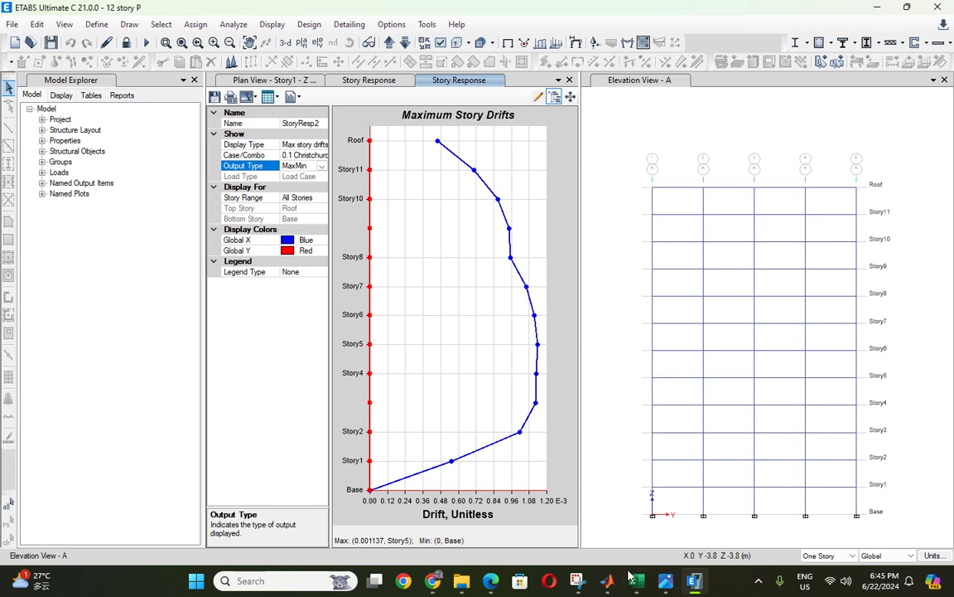
Step: Display the maximum story drifts for the 0.2 and then the 0.3 Christchurch load cases
click(291, 155)
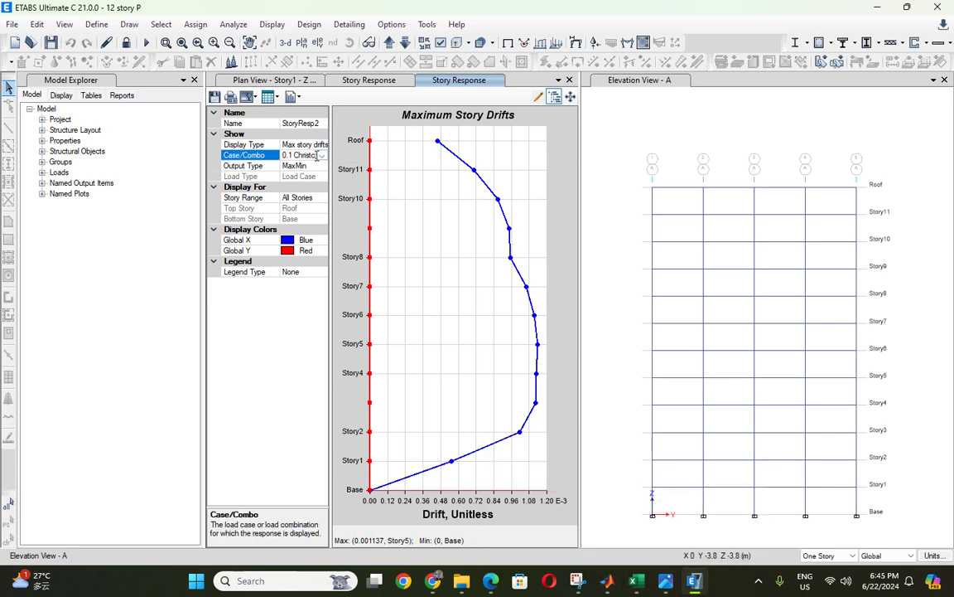
click(290, 154)
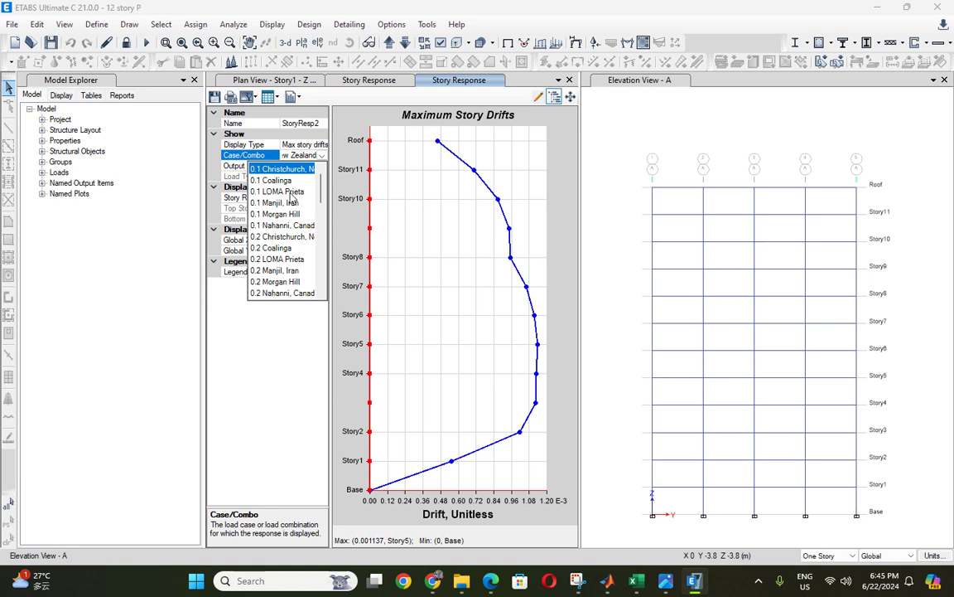
click(278, 236)
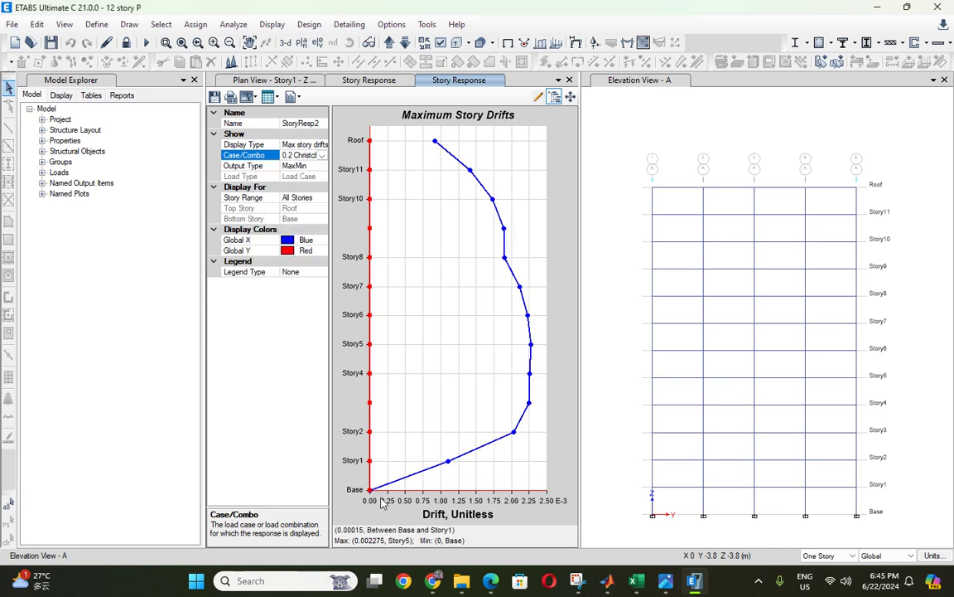
click(321, 155)
scroll(274, 232, down, 3)
click(278, 243)
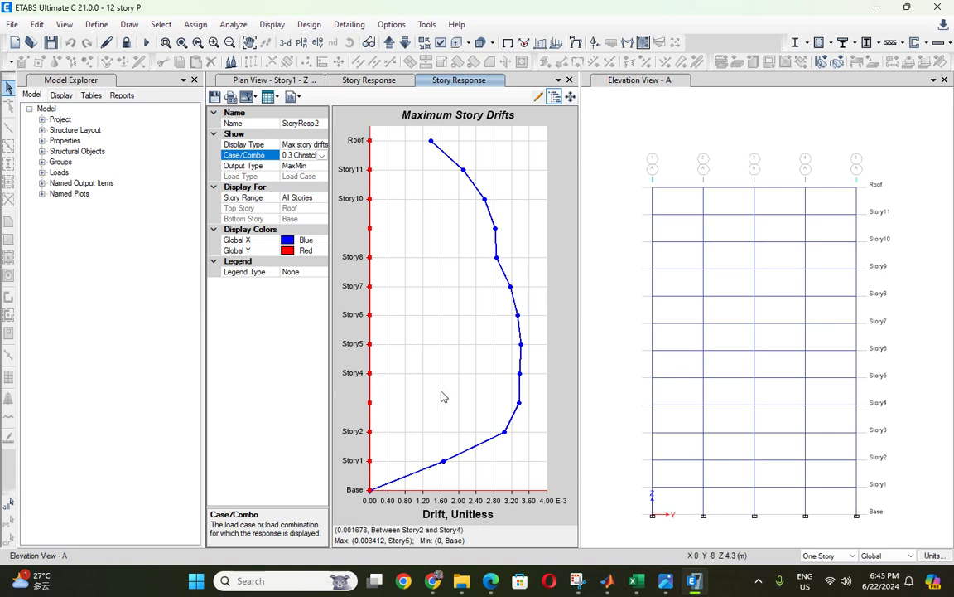
Step: Switch back to the fragility curve workbook in Excel and inspect the BCP FORECAST formulas for GM1 and GM2 at OP and GM1 at IO
click(636, 584)
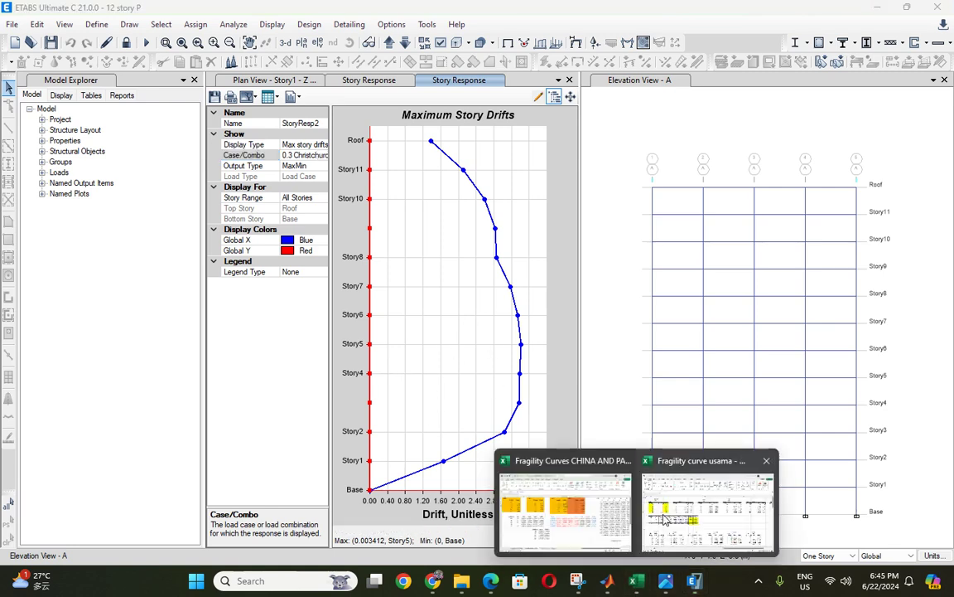
click(709, 506)
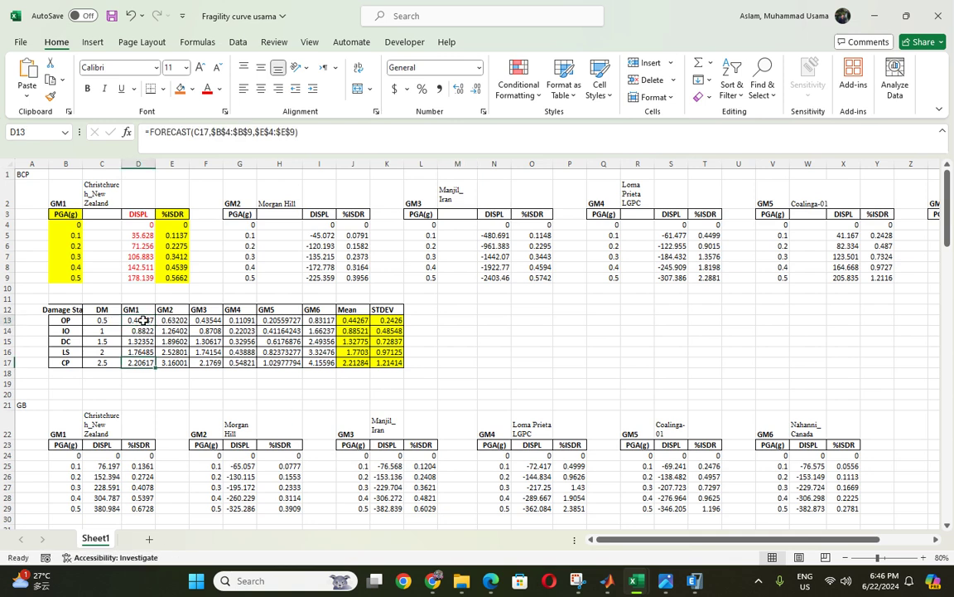
double_click(144, 322)
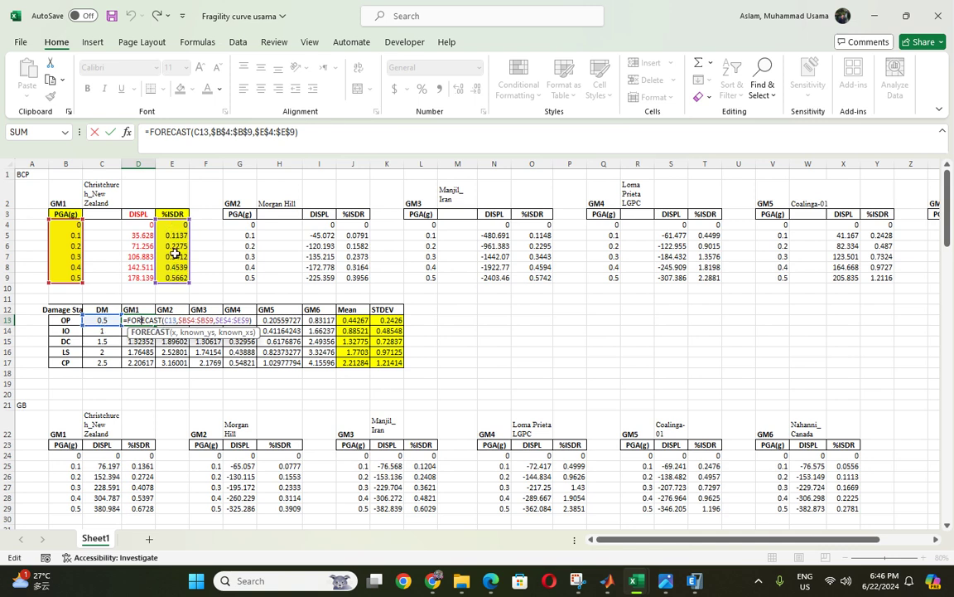
click(193, 397)
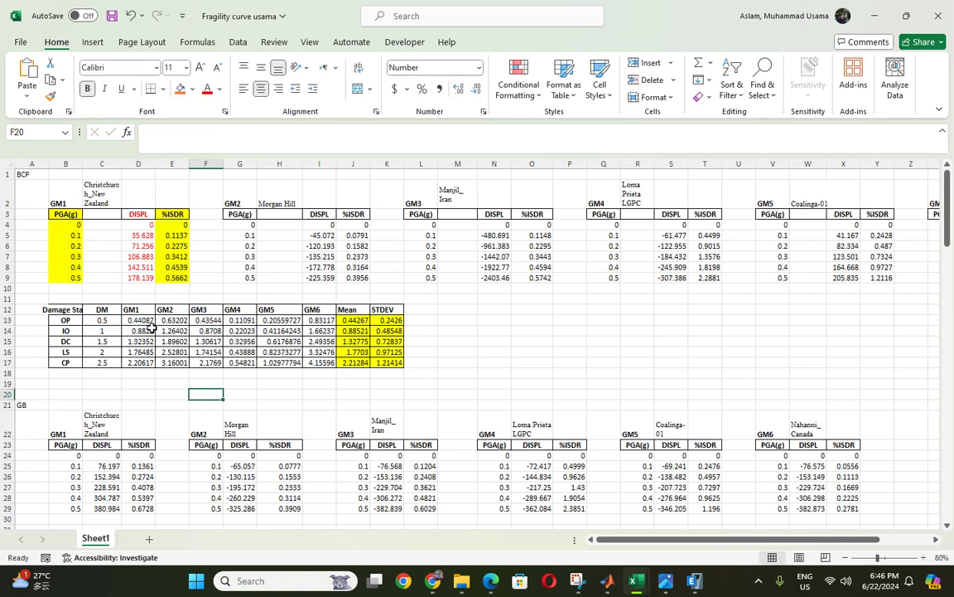
click(149, 322)
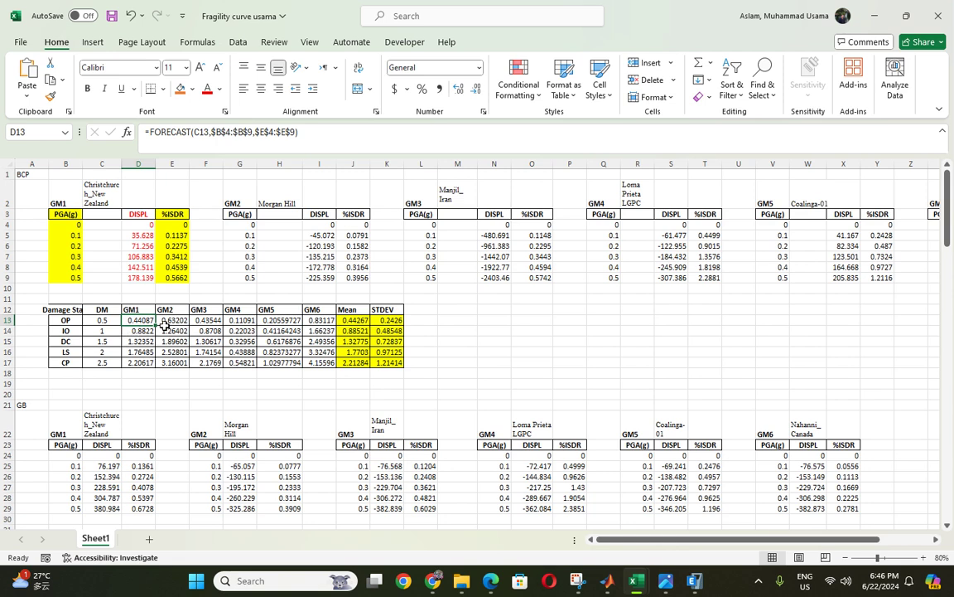
double_click(166, 321)
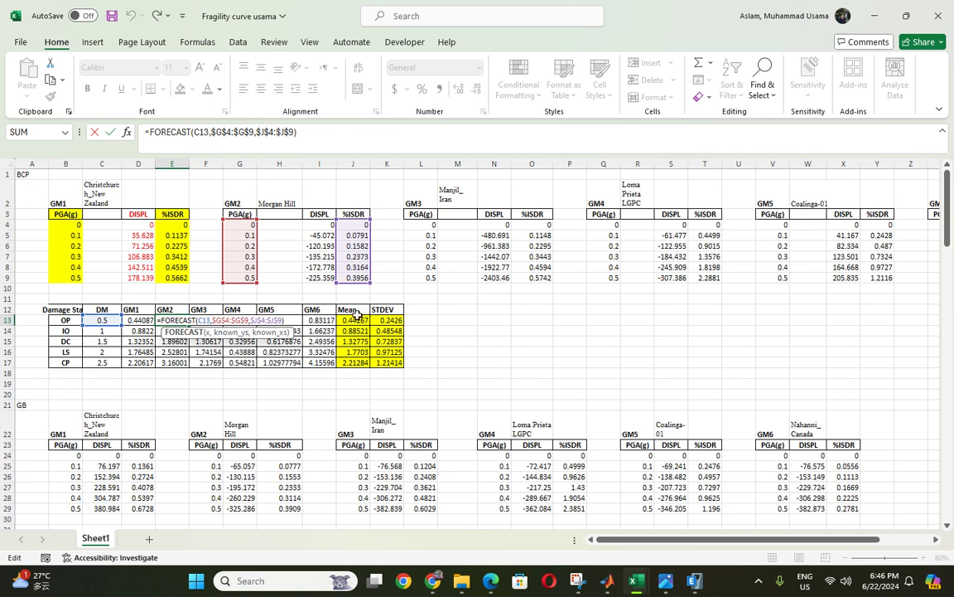
click(319, 399)
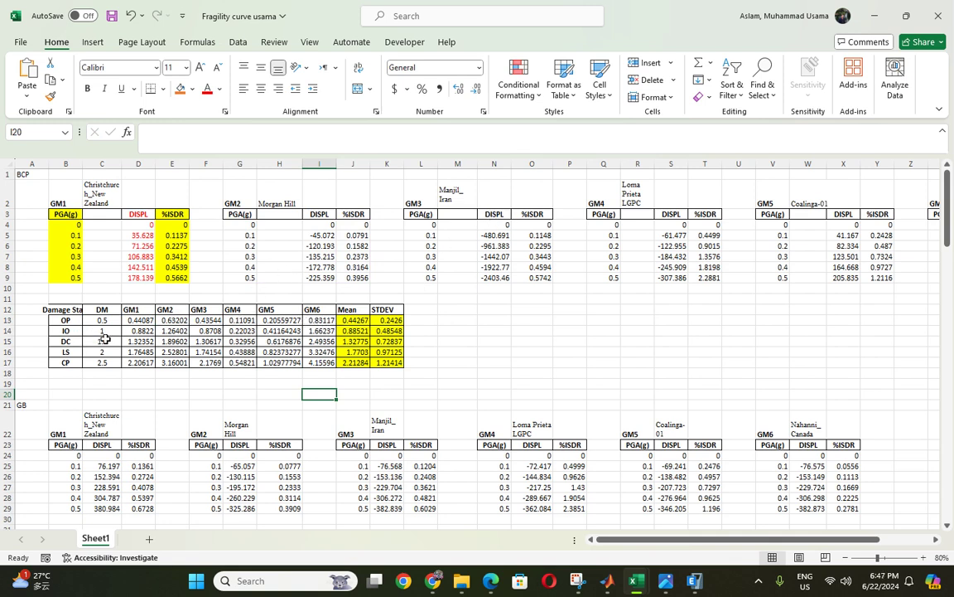
double_click(141, 330)
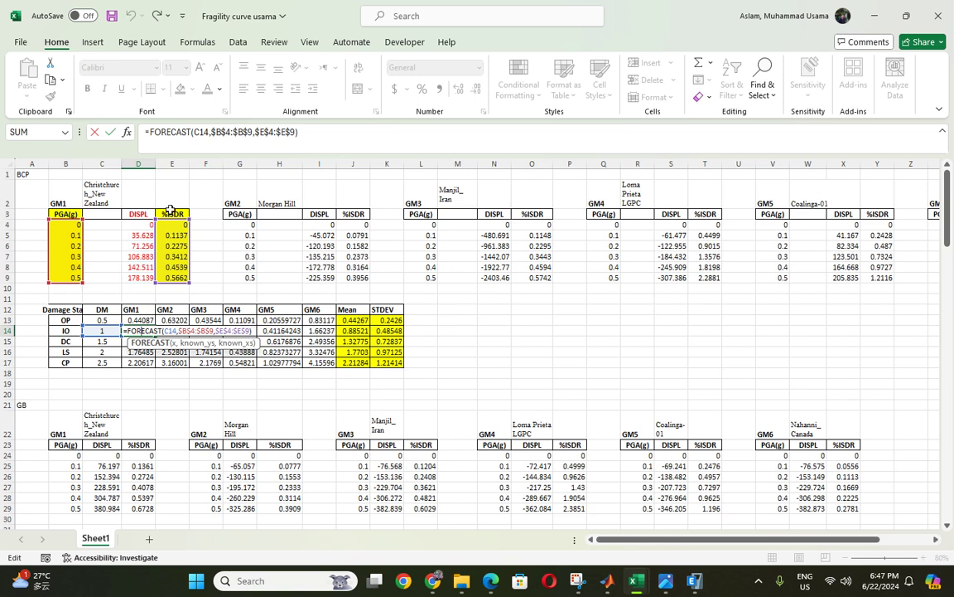
click(420, 352)
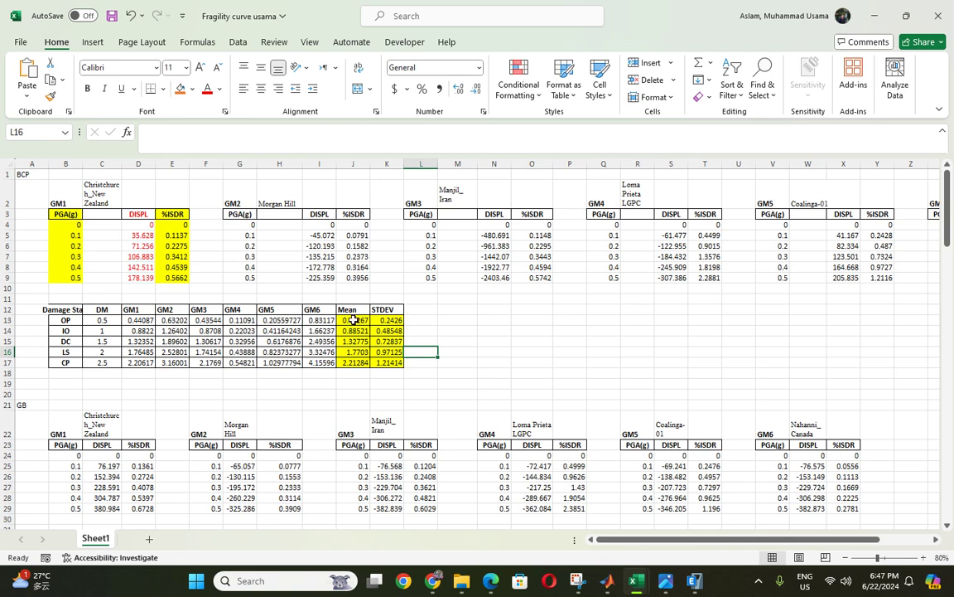
Step: Inspect the AVERAGE formulas in the Mean column of the BCP damage state table for OP and CP
double_click(355, 319)
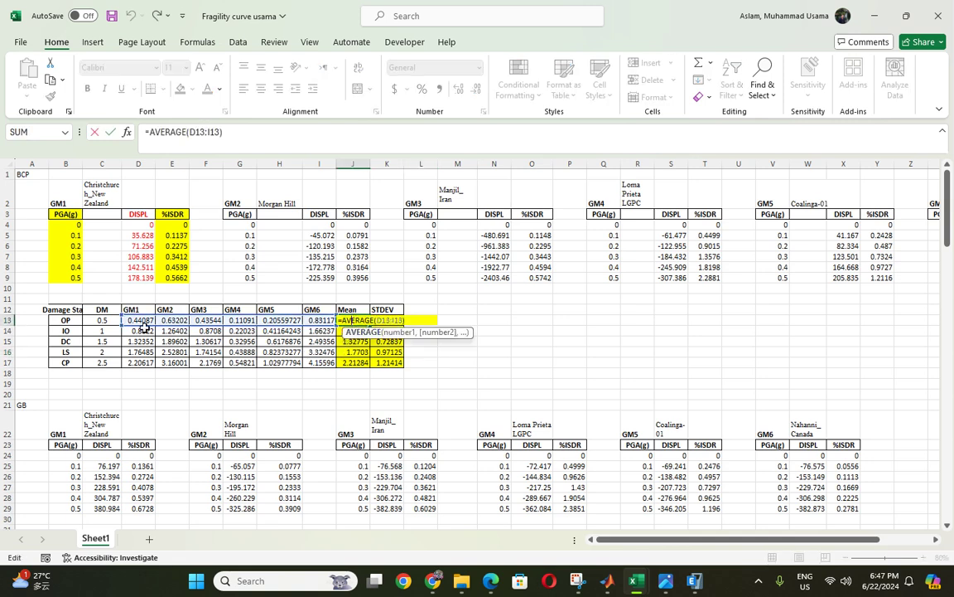
click(350, 377)
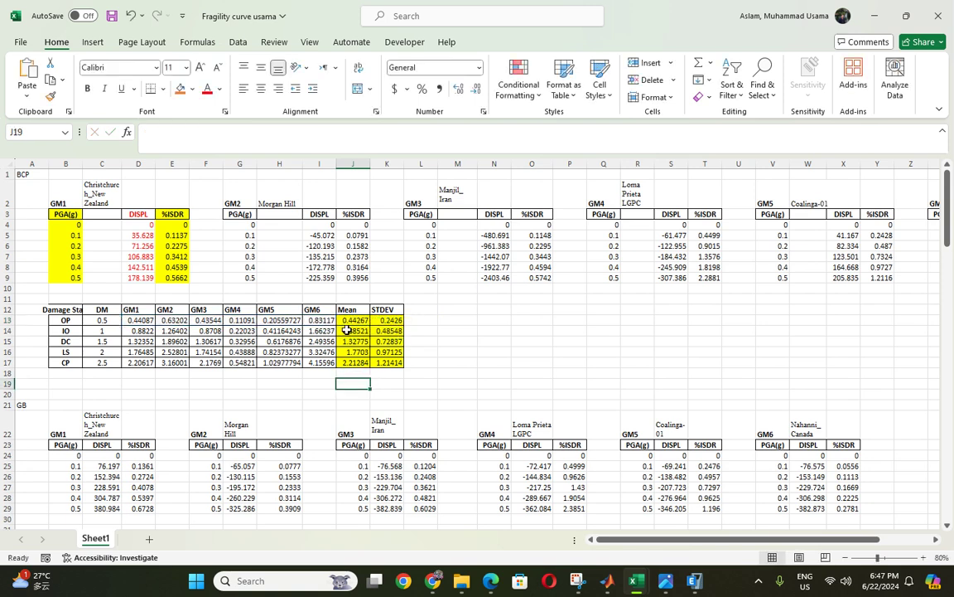
click(372, 375)
double_click(349, 360)
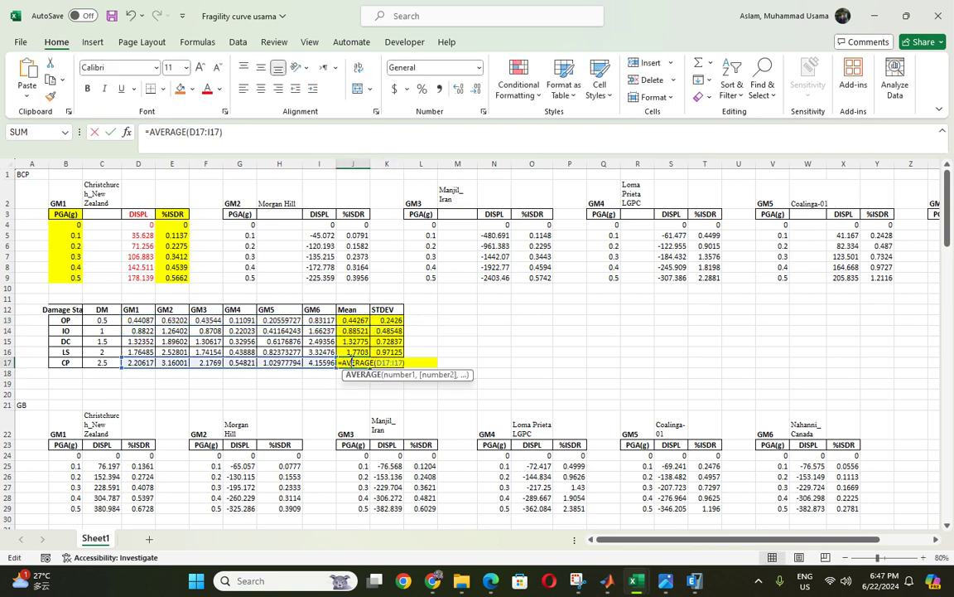
click(517, 321)
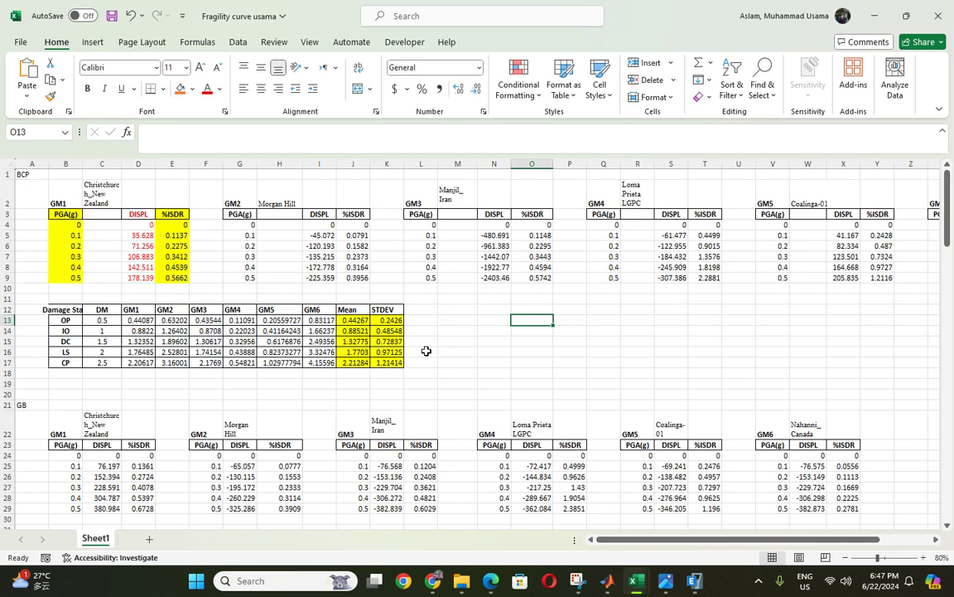
Step: Inspect the STDEV.P formulas in the STDEV column of the BCP damage state table for OP and IO
click(383, 320)
double_click(383, 320)
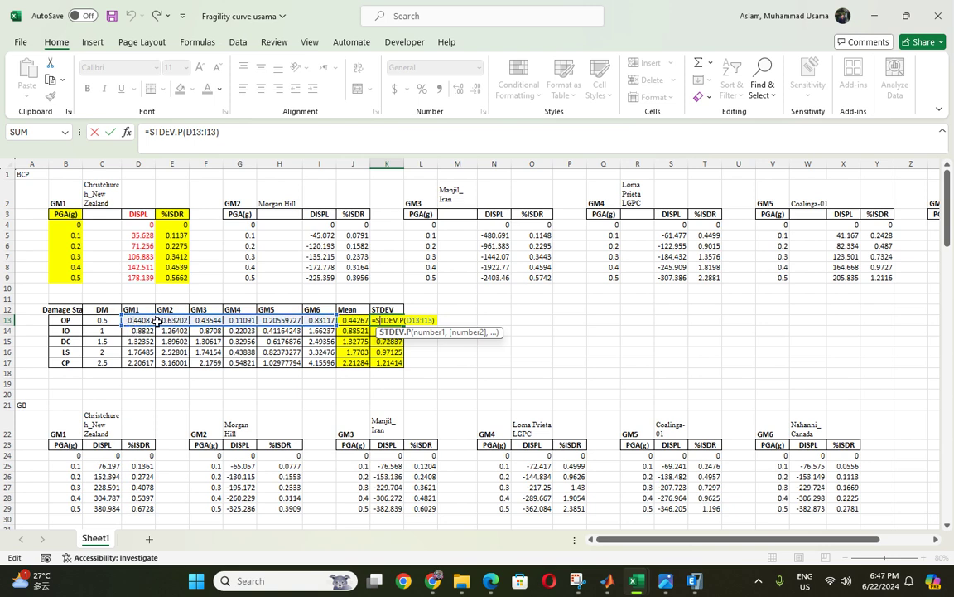
click(413, 362)
double_click(385, 329)
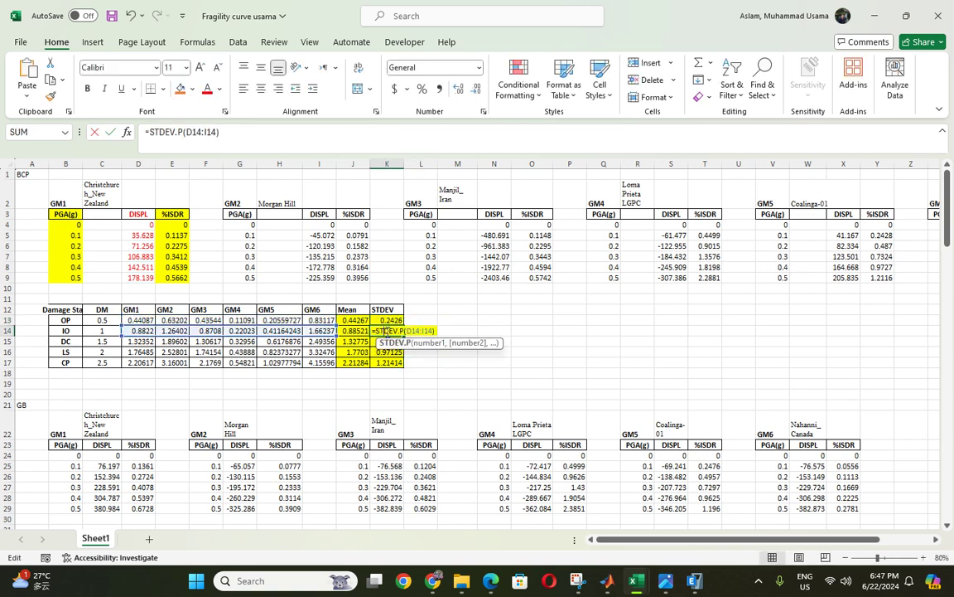
click(447, 371)
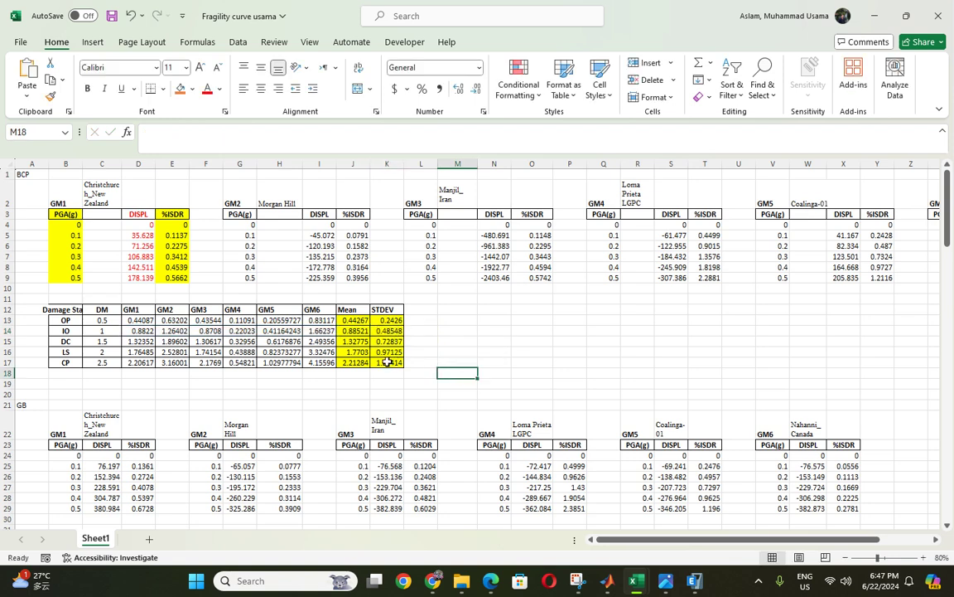
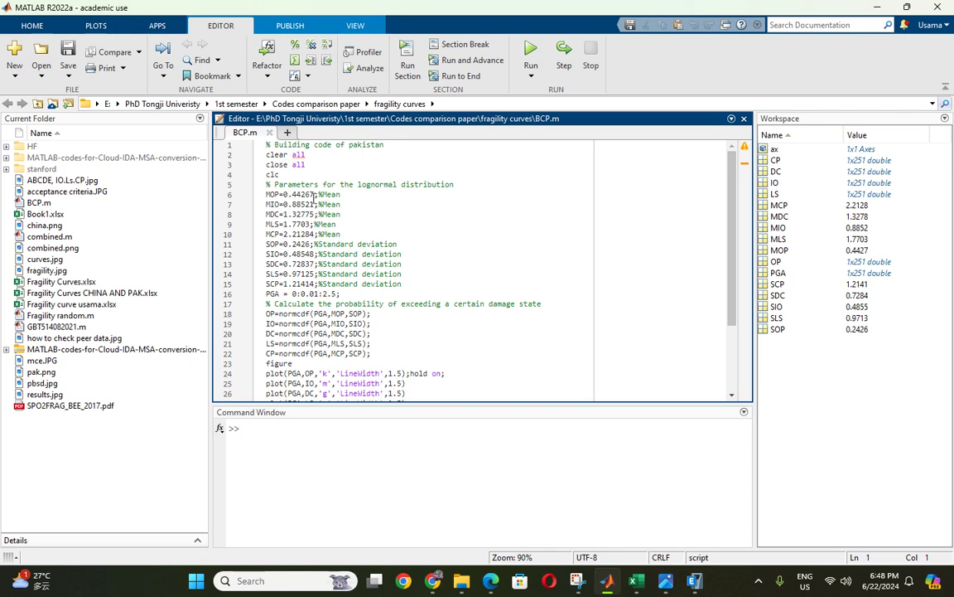
Step: Compare the Mean and STDEV values in the Excel BCP table with the parameters in the BCP.m script in MATLAB
mouse_move(635, 580)
click(617, 526)
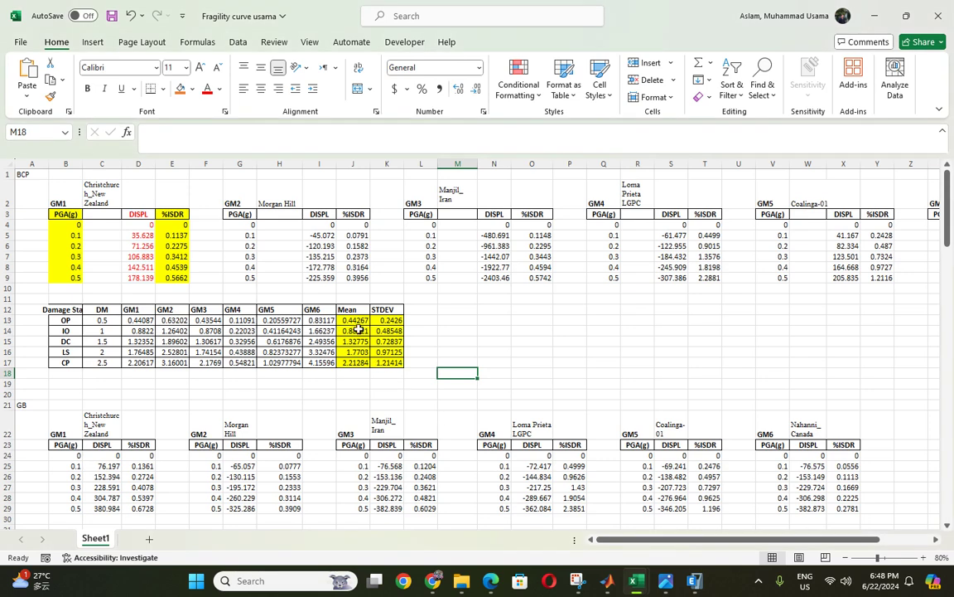
click(611, 581)
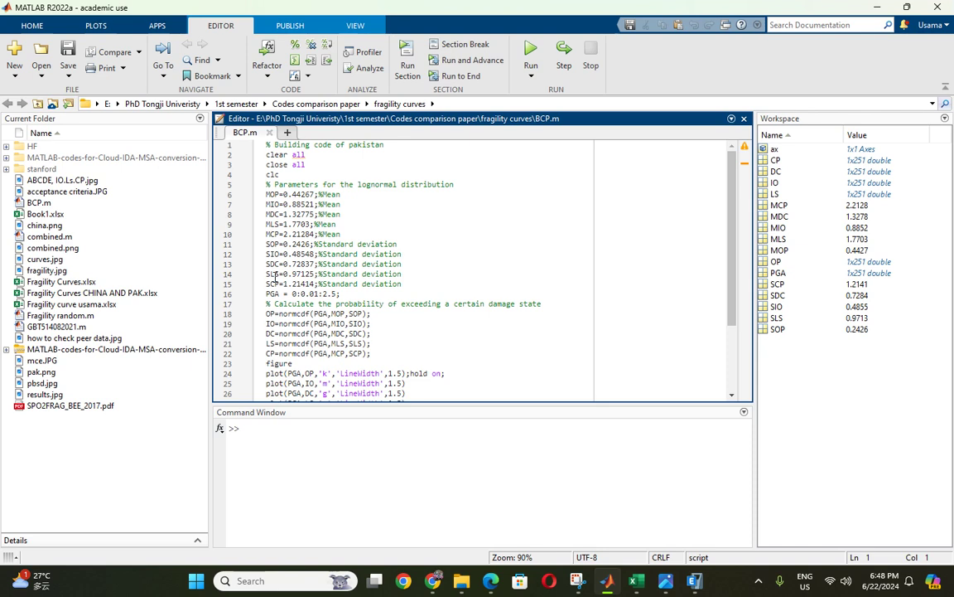
mouse_move(635, 580)
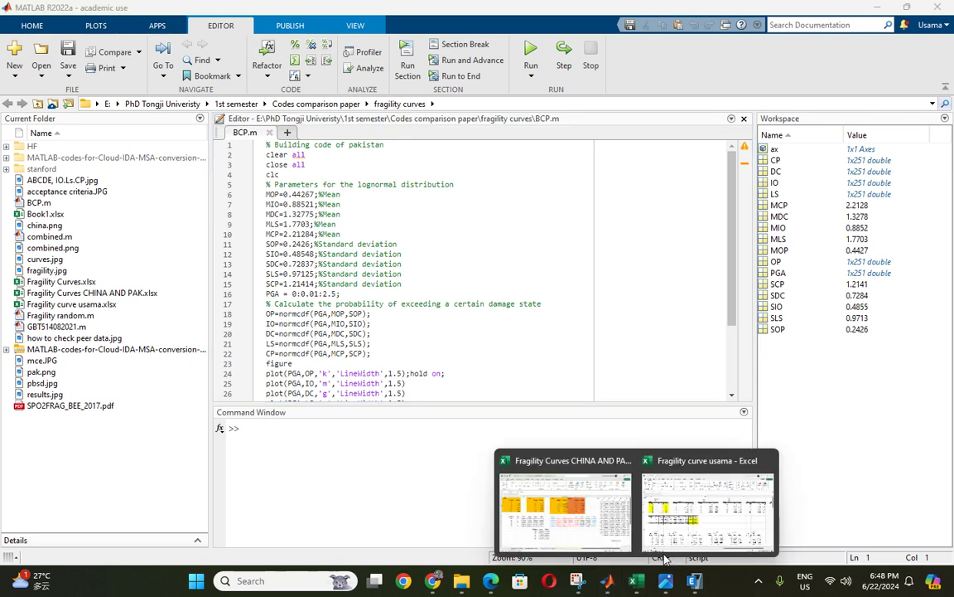
click(796, 489)
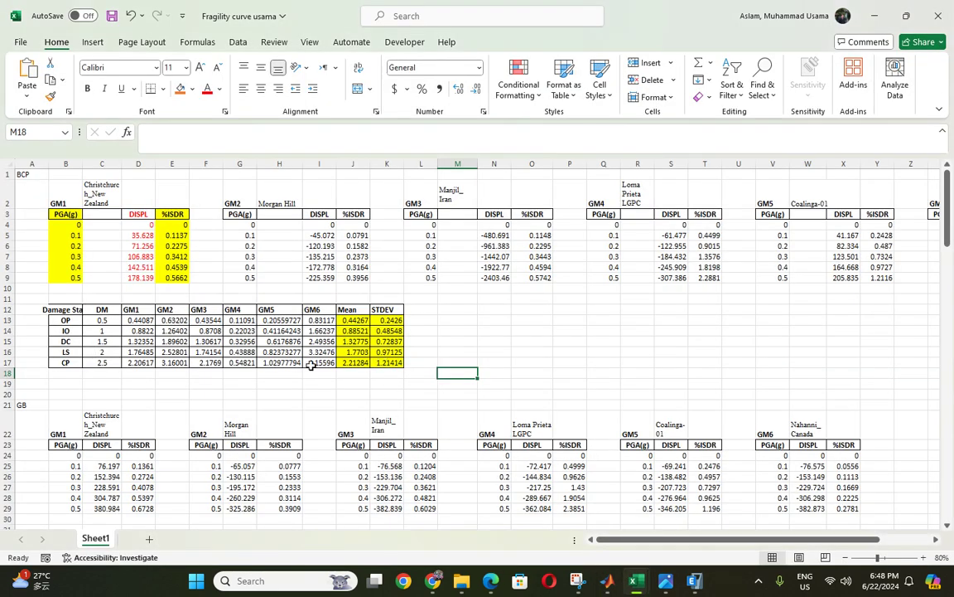
click(608, 580)
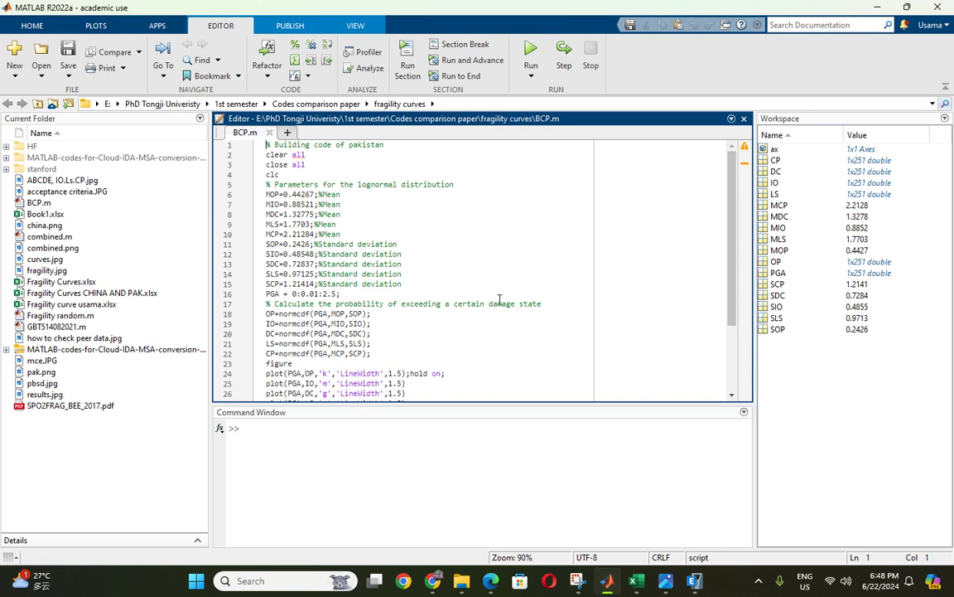
Step: Review the normcdf and plotting commands in BCP.m and run the script to plot the fragility curves
click(362, 274)
scroll(348, 343, down, 3)
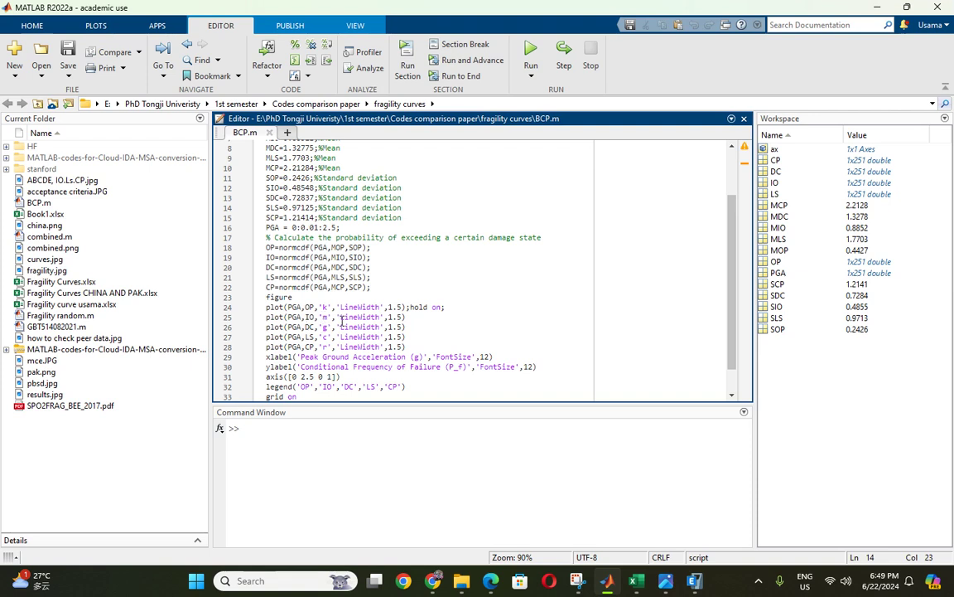
scroll(324, 348, down, 1)
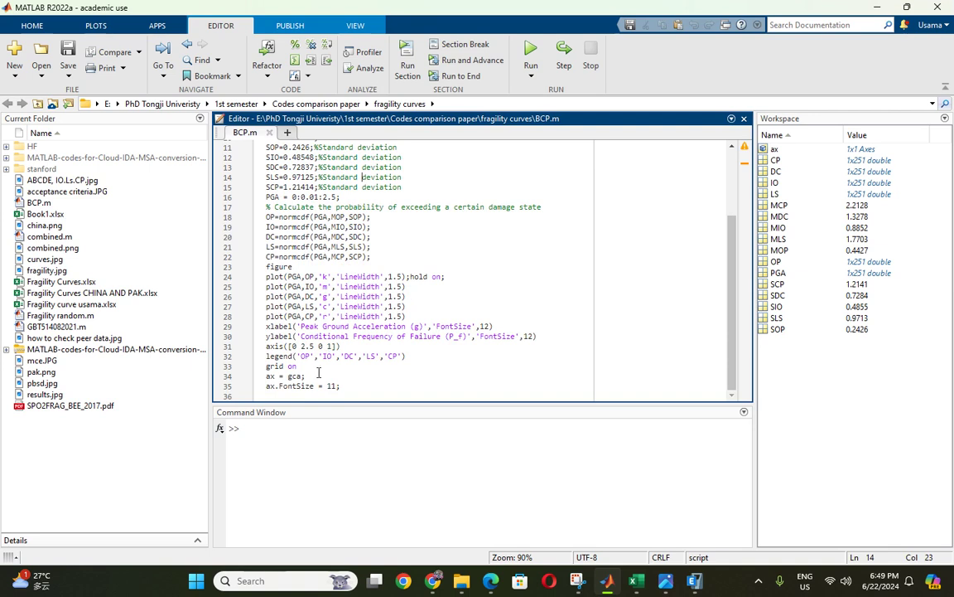
click(529, 53)
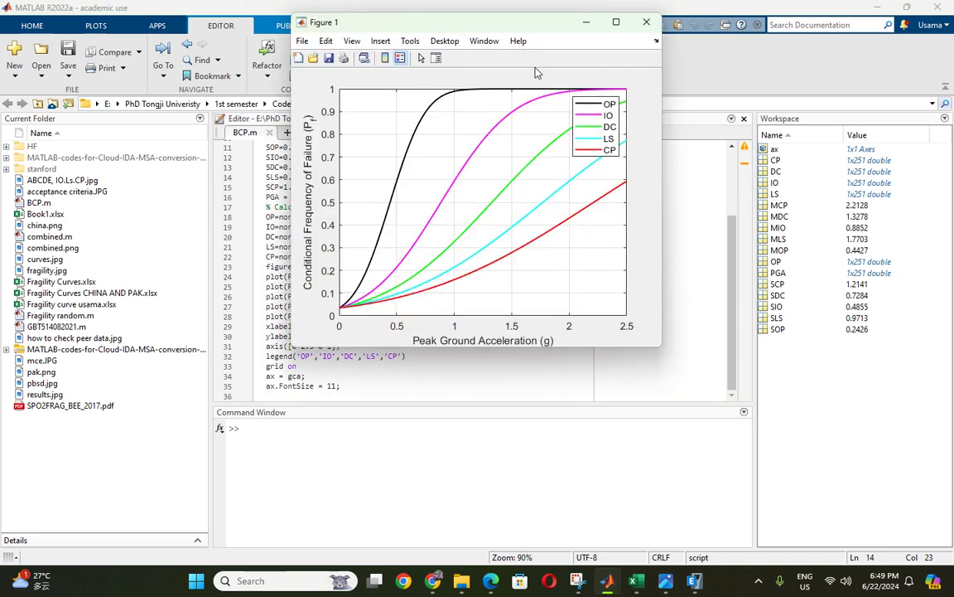
Step: Enlarge the fragility curve figure, move its legend to the lower-right area of the plot, and return to the start of the script
click(616, 23)
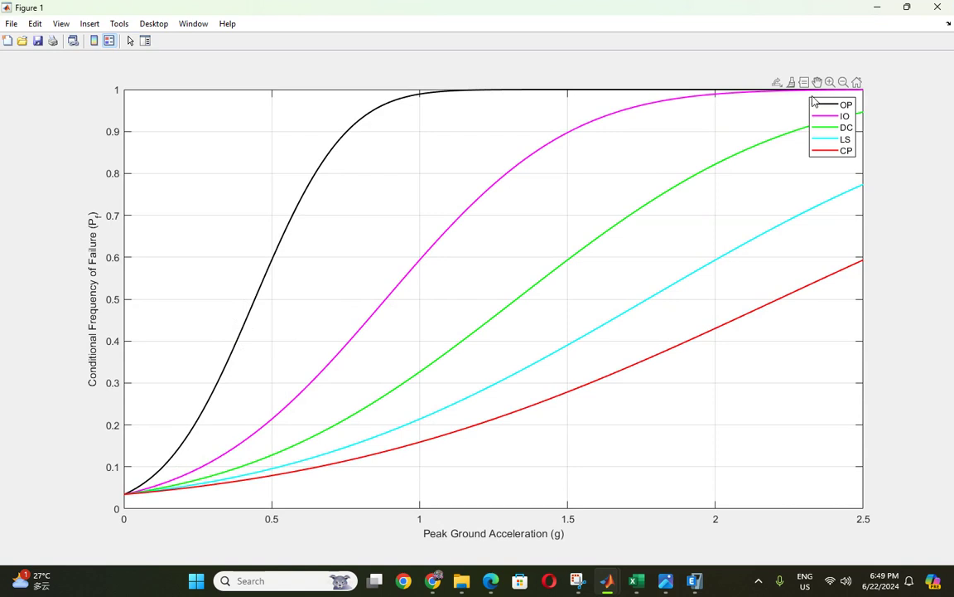
drag(813, 104, 799, 419)
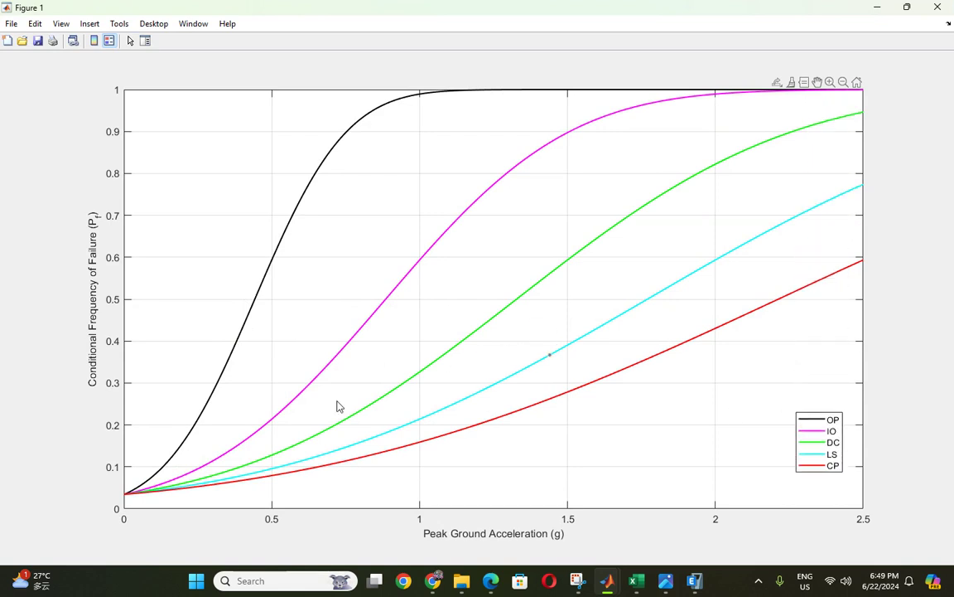
click(878, 6)
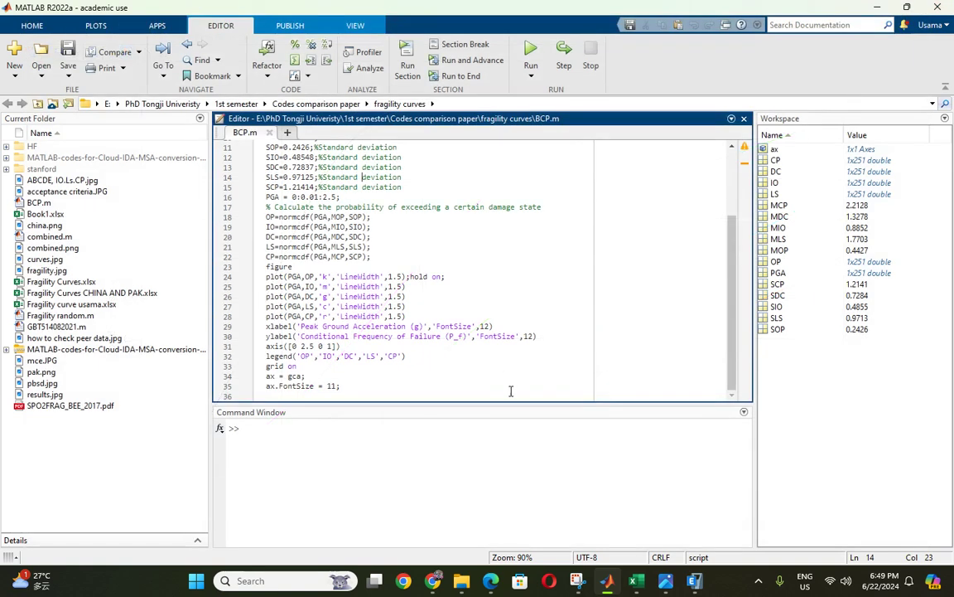
scroll(444, 346, up, 4)
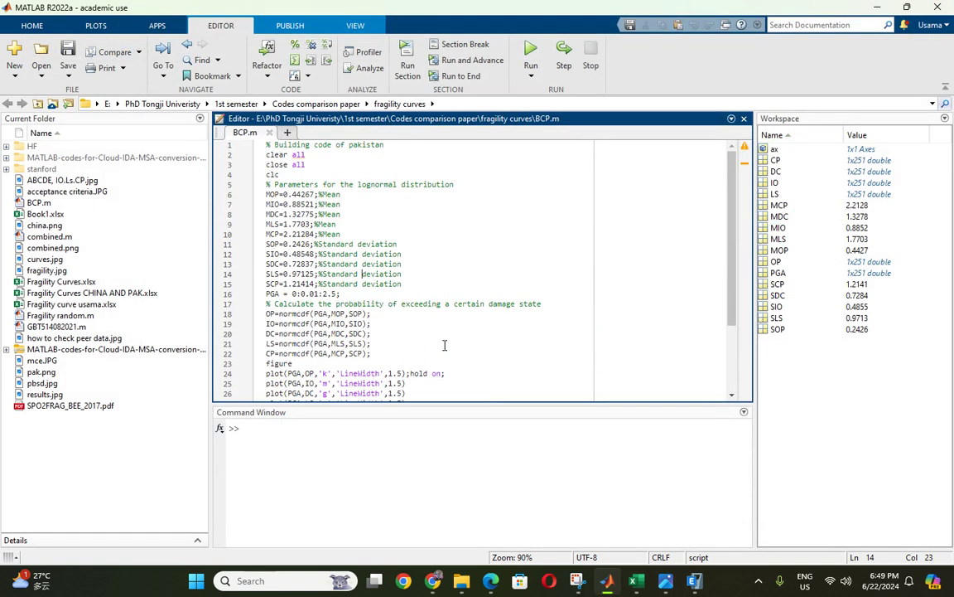
Step: Switch to the Fragility Curves CHINA AND PAK workbook in Excel and examine the PGA and %ISDR tables for GM 1 to GM 4
mouse_move(637, 586)
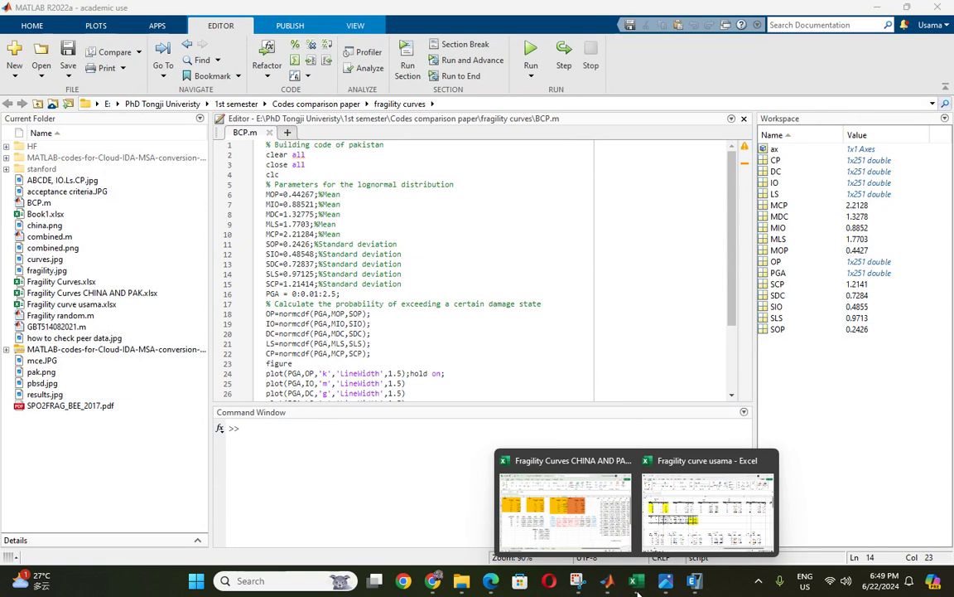
click(592, 528)
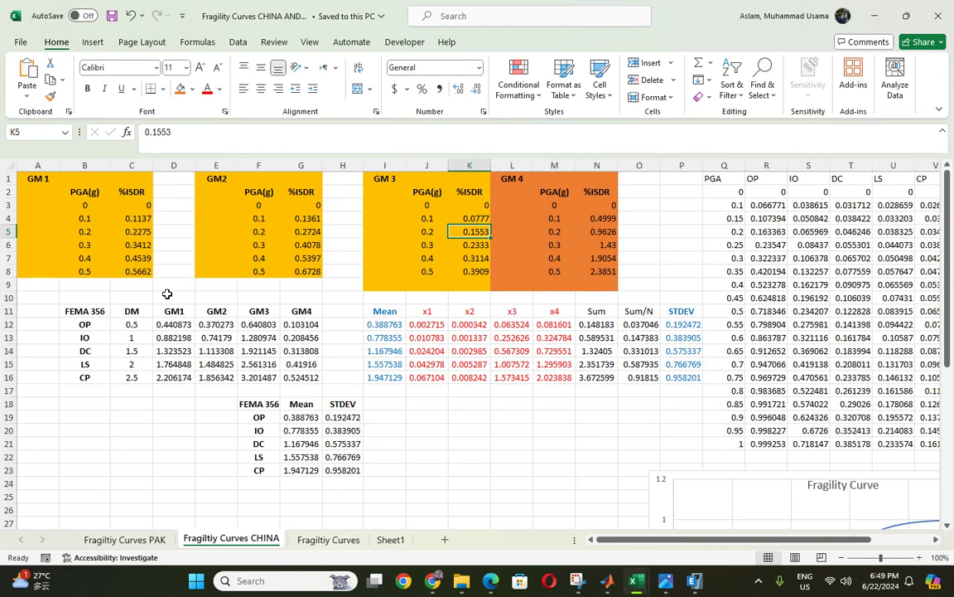
click(52, 187)
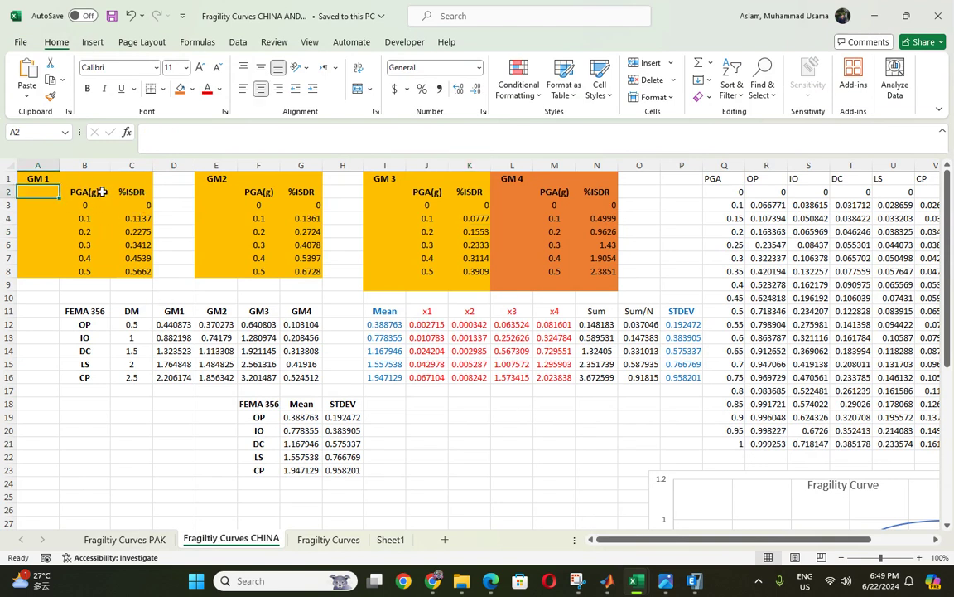
drag(41, 177, 134, 272)
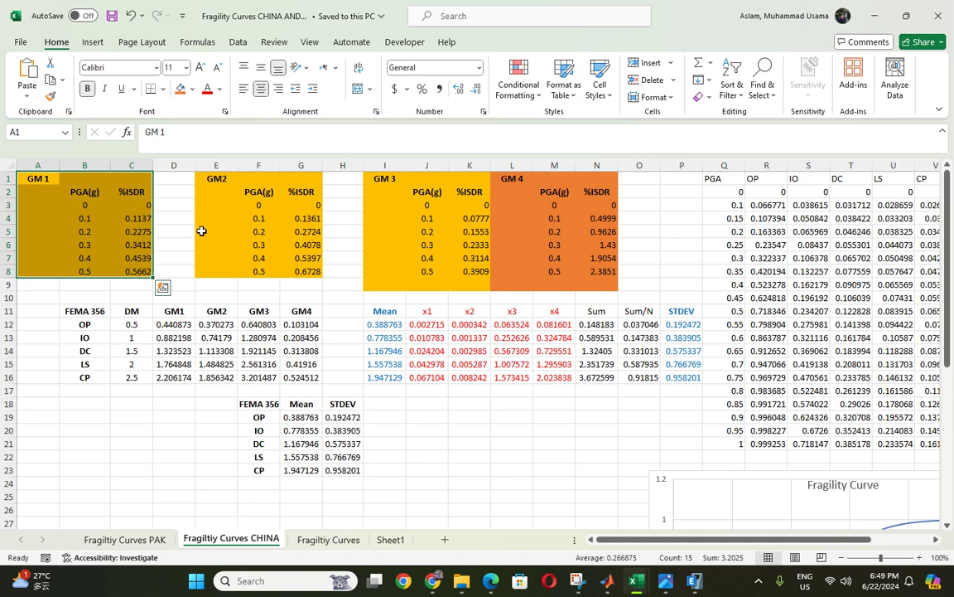
drag(141, 202, 301, 271)
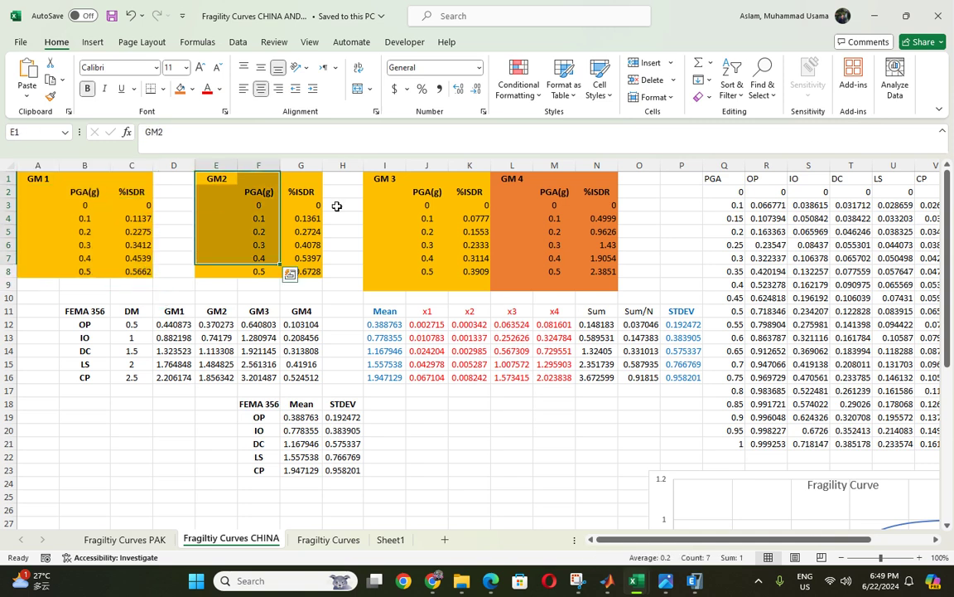
click(561, 267)
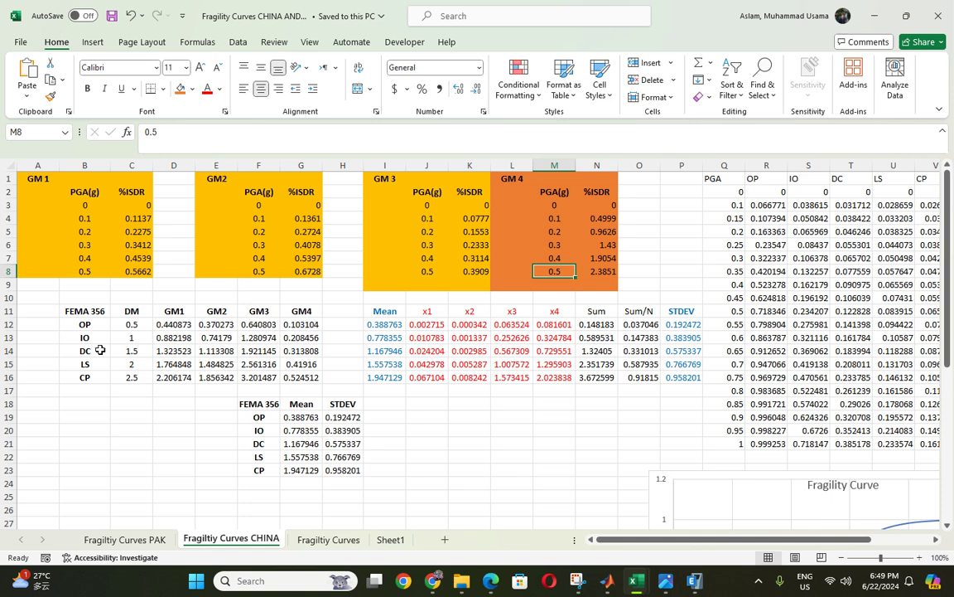
Step: Examine the FEMA 356 damage states with their DM values and inspect the FORECAST formulas for GM1 at OP and IO
click(87, 312)
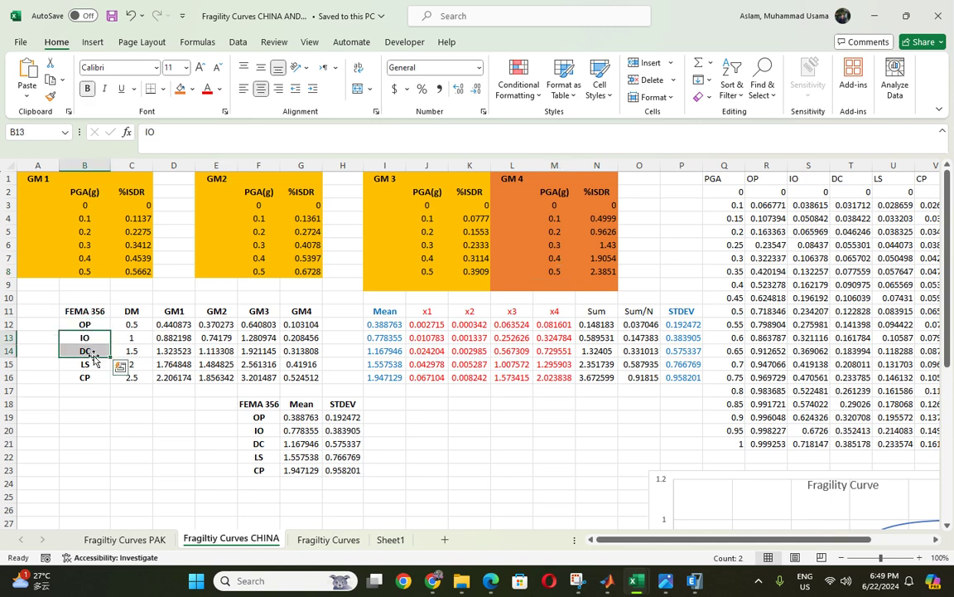
drag(125, 324, 132, 378)
click(174, 324)
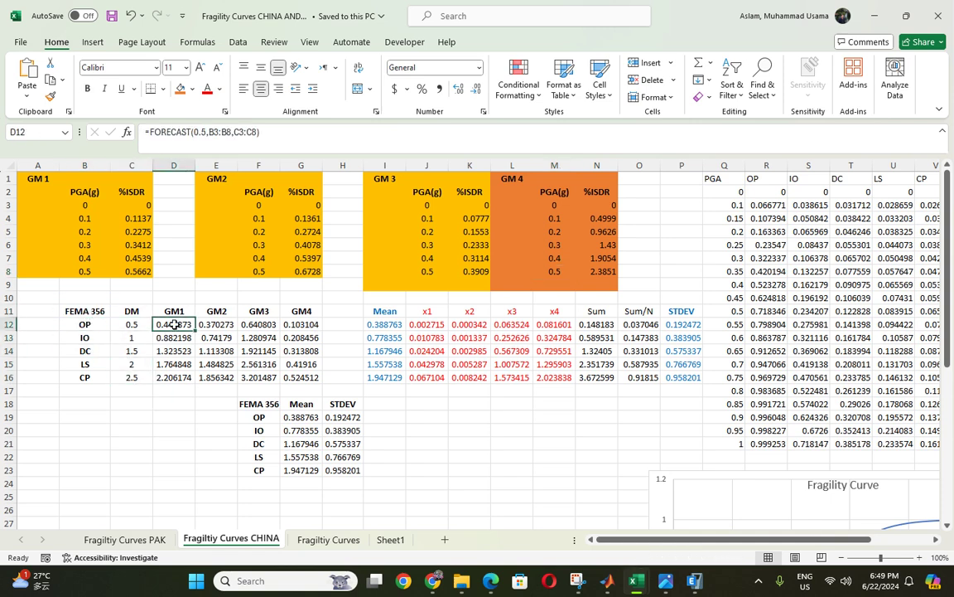
double_click(174, 324)
click(181, 340)
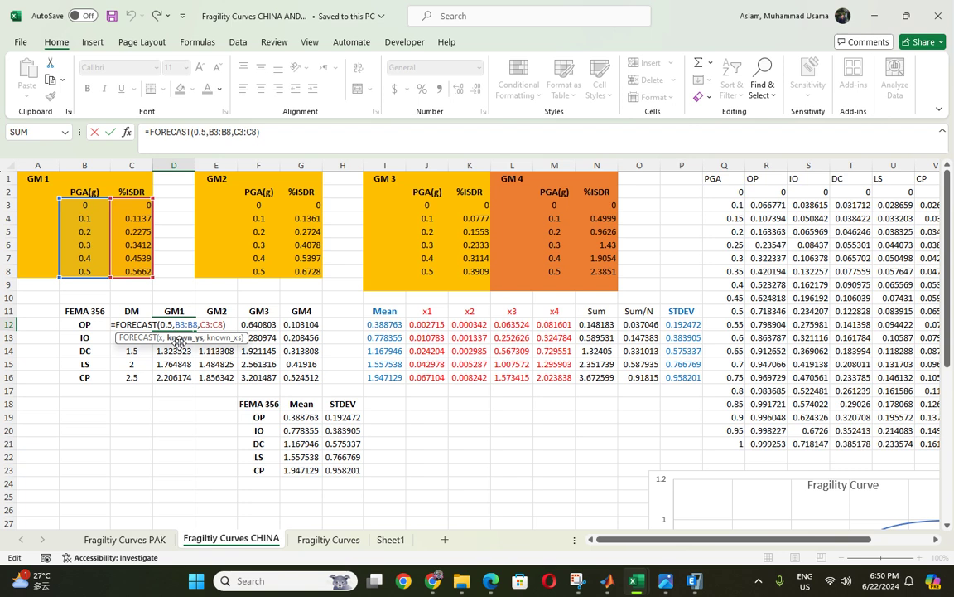
click(175, 324)
click(175, 415)
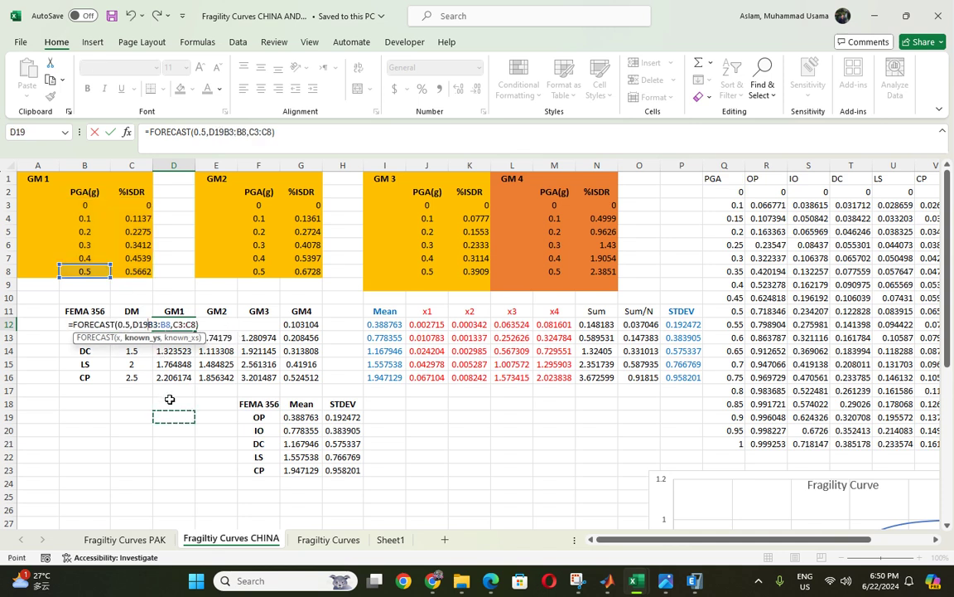
key(Escape)
click(183, 338)
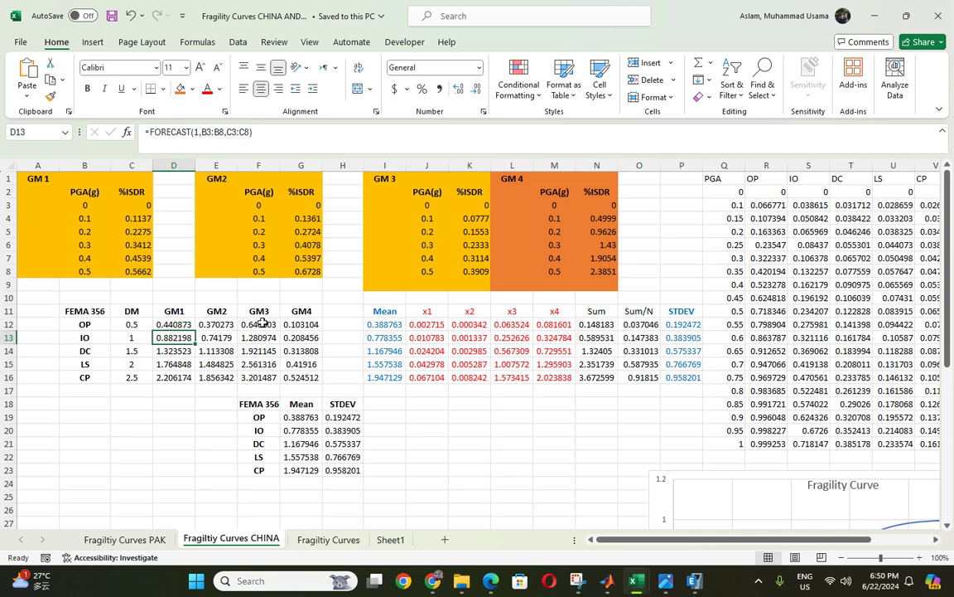
Step: Inspect the AVERAGE formulas in the Mean column for OP and IO and the squared-deviation formulas for x1 and x2 at OP
double_click(383, 324)
key(Escape)
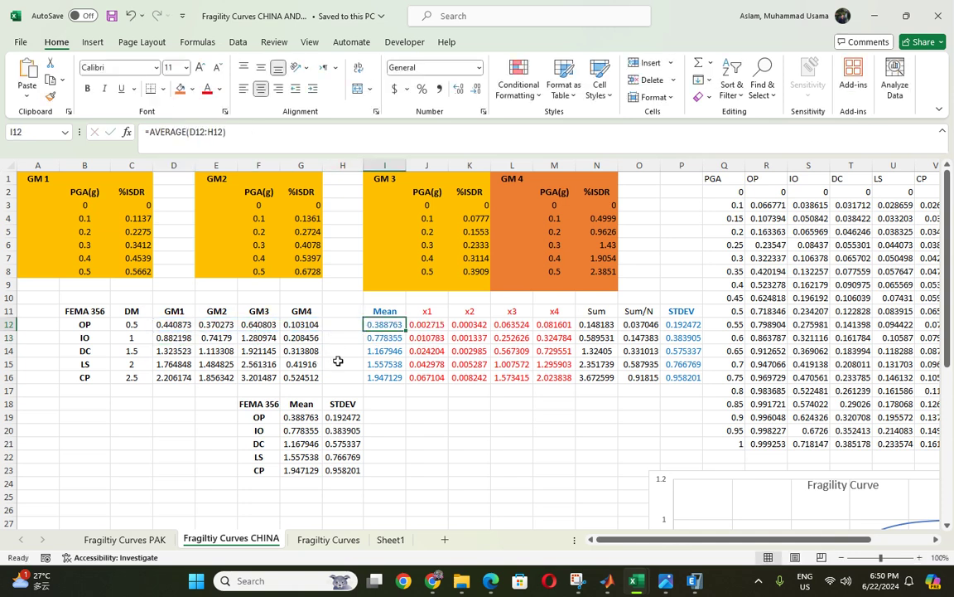
double_click(394, 338)
key(Escape)
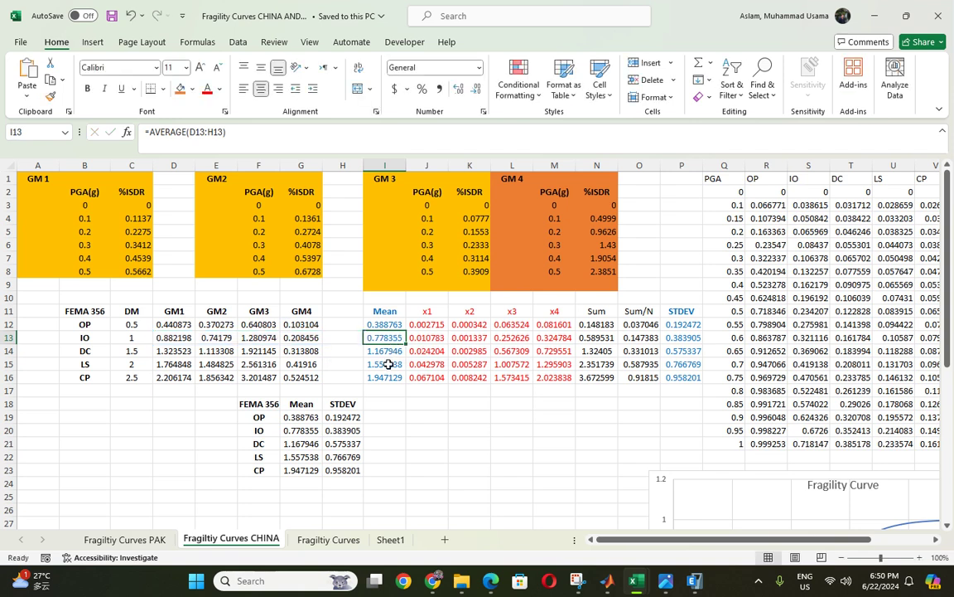
key(Up)
click(432, 325)
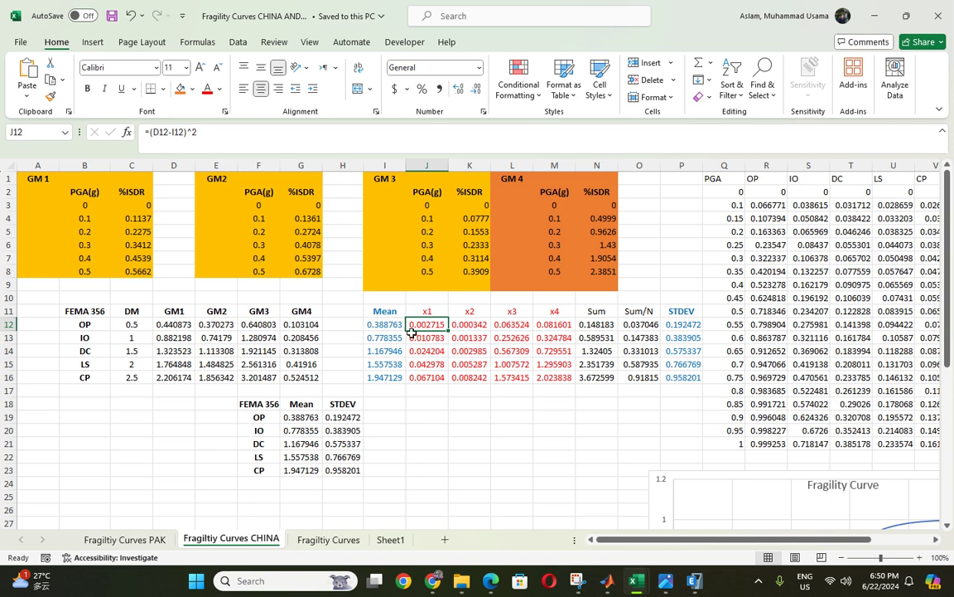
click(462, 326)
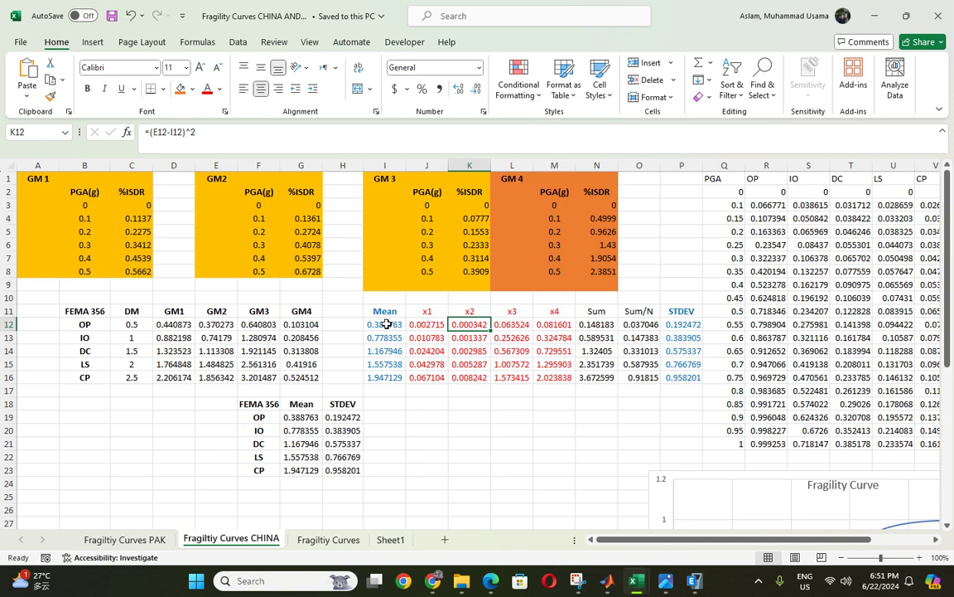
Step: Inspect the SUM formulas for OP and IO and the Sum/N and STDEV formulas for OP
click(593, 325)
double_click(593, 325)
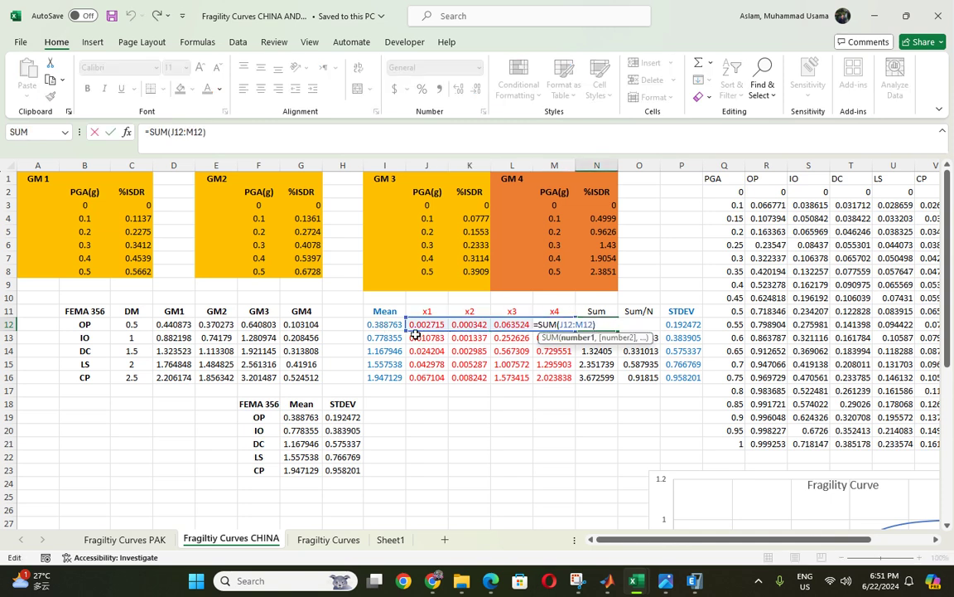
click(580, 428)
double_click(597, 338)
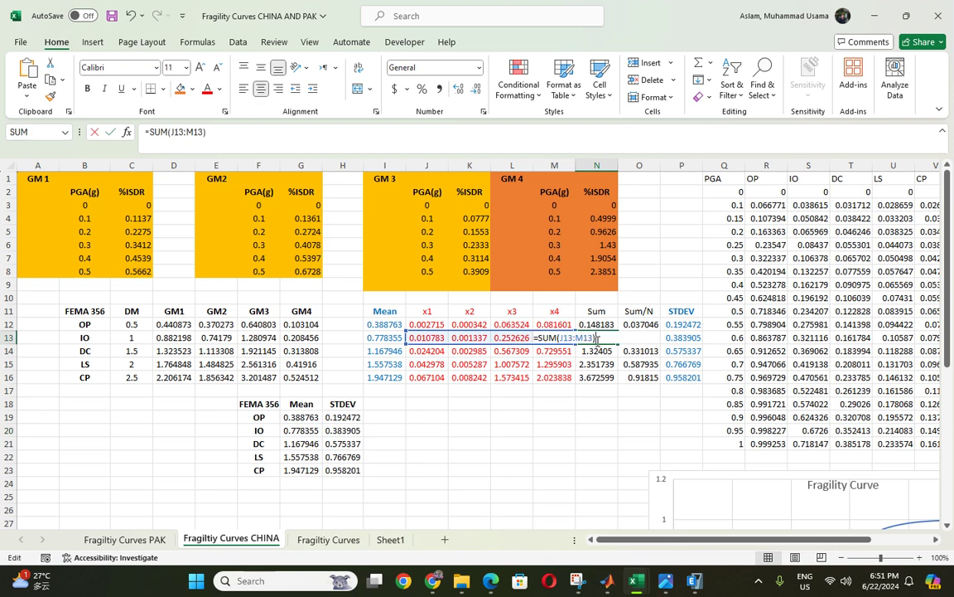
click(587, 414)
click(639, 325)
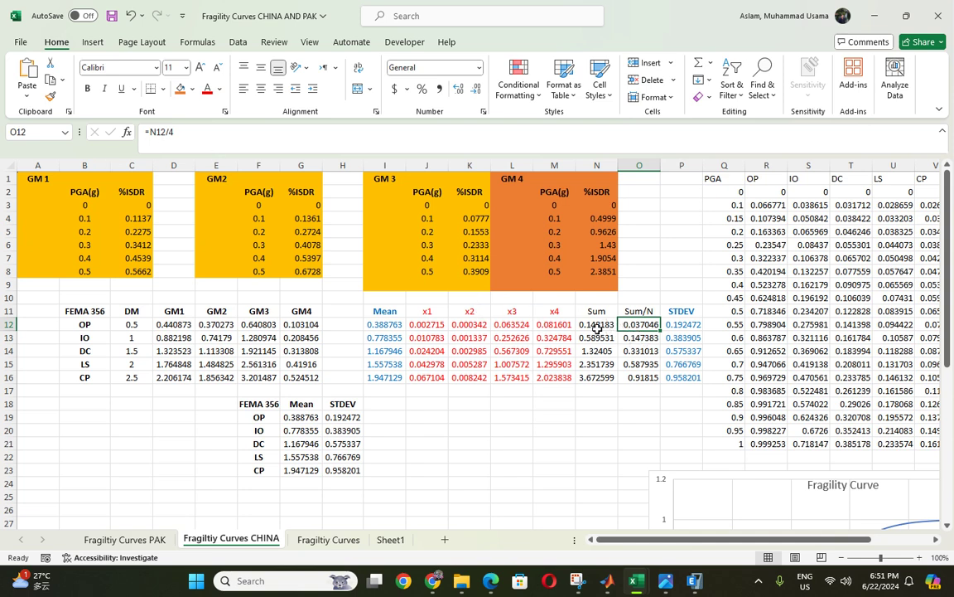
click(680, 325)
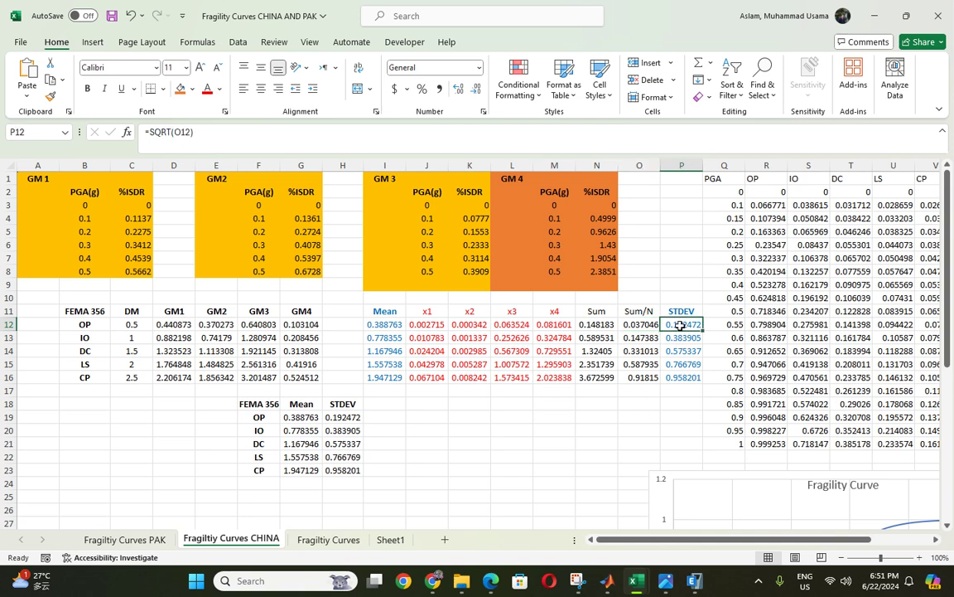
Step: Inspect the SQRT formula in the STDEV column for OP and the OP mean in the FEMA 356 summary table
double_click(680, 325)
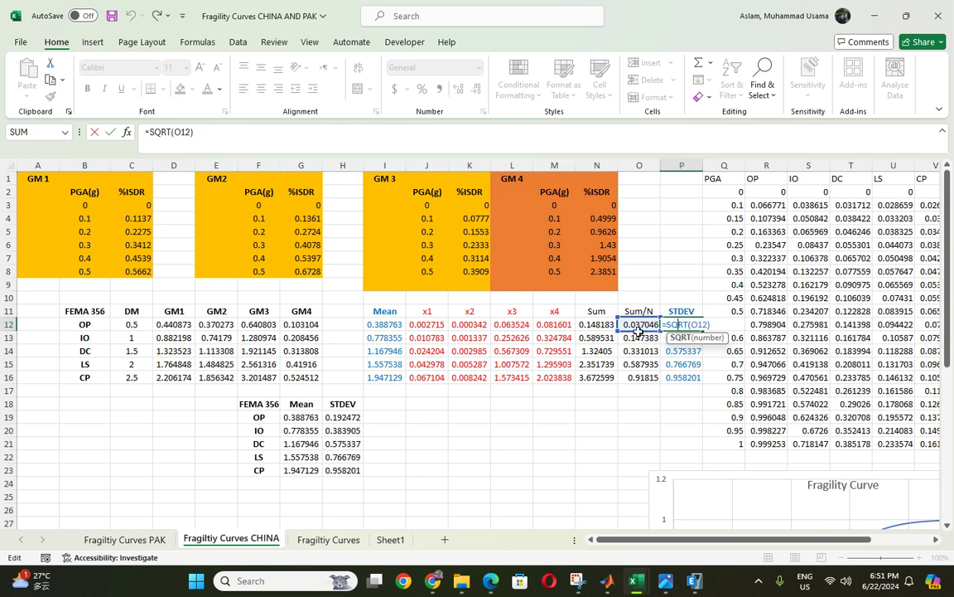
click(655, 428)
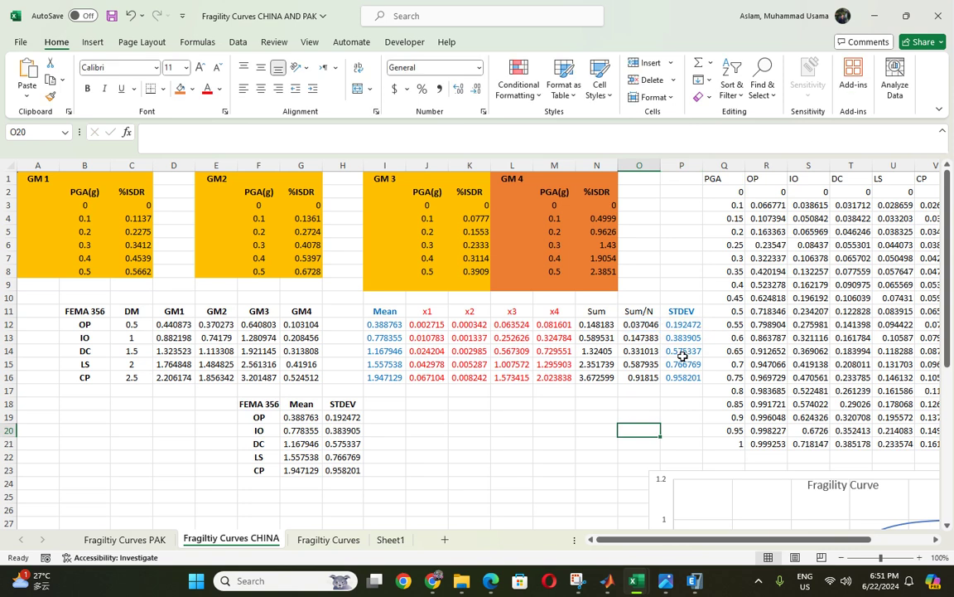
click(299, 417)
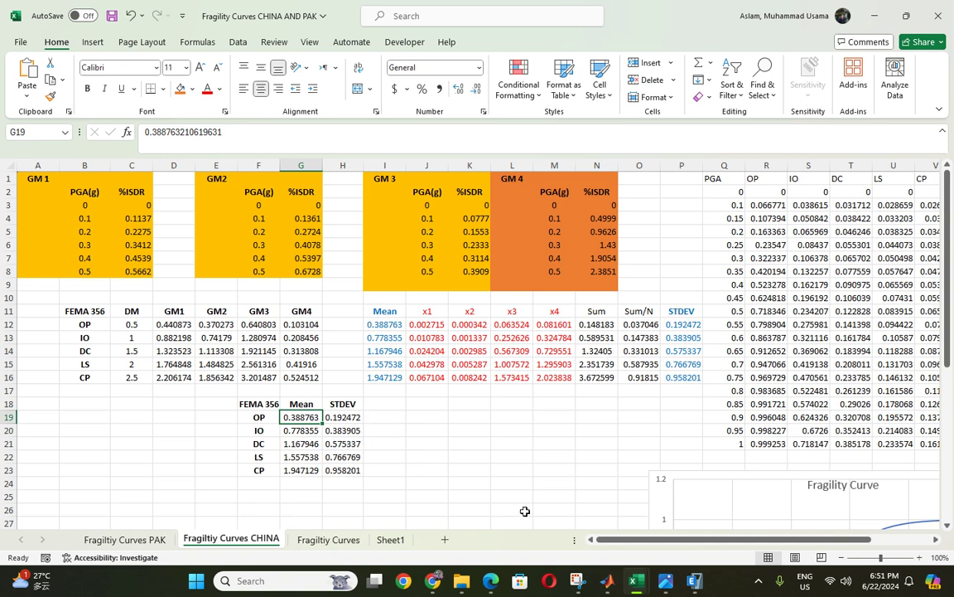
Step: Examine the Fragility Curve chart below the exceedance probability table
drag(622, 539, 681, 540)
scroll(732, 410, down, 9)
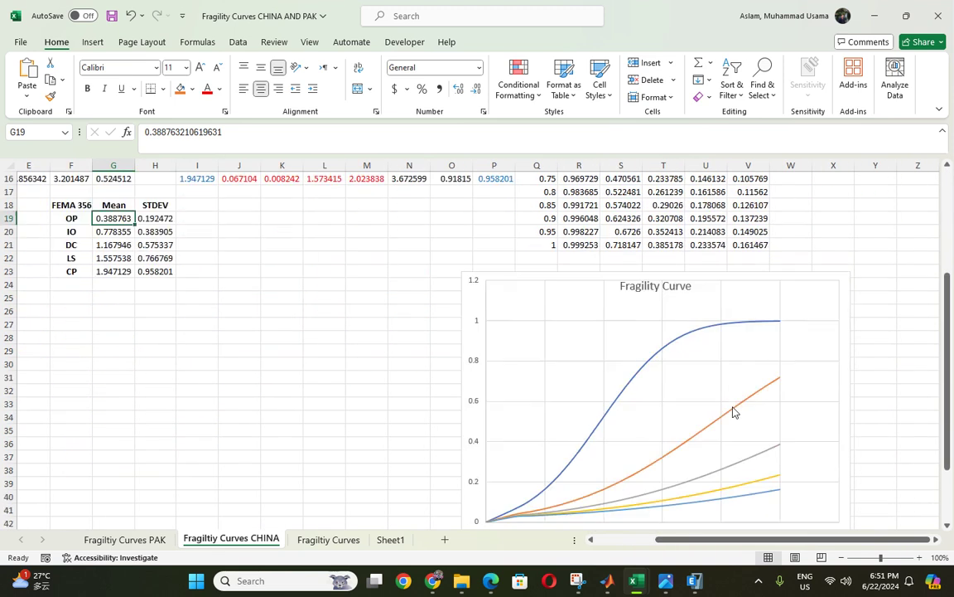
scroll(705, 343, up, 9)
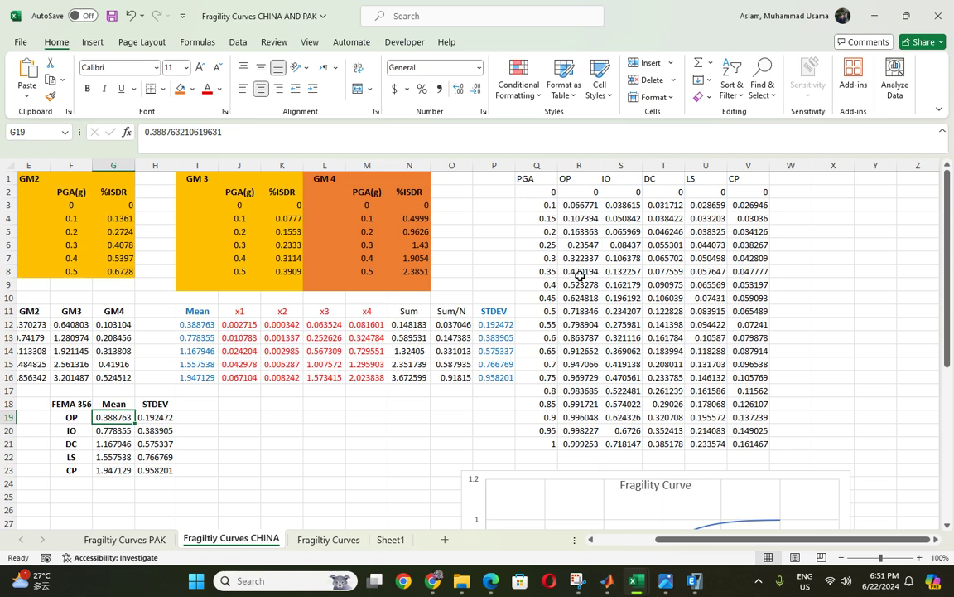
Step: Examine the probability table's PGA values from 0 to 0.25, with a brief look at the BCP.m script in MATLAB
click(550, 190)
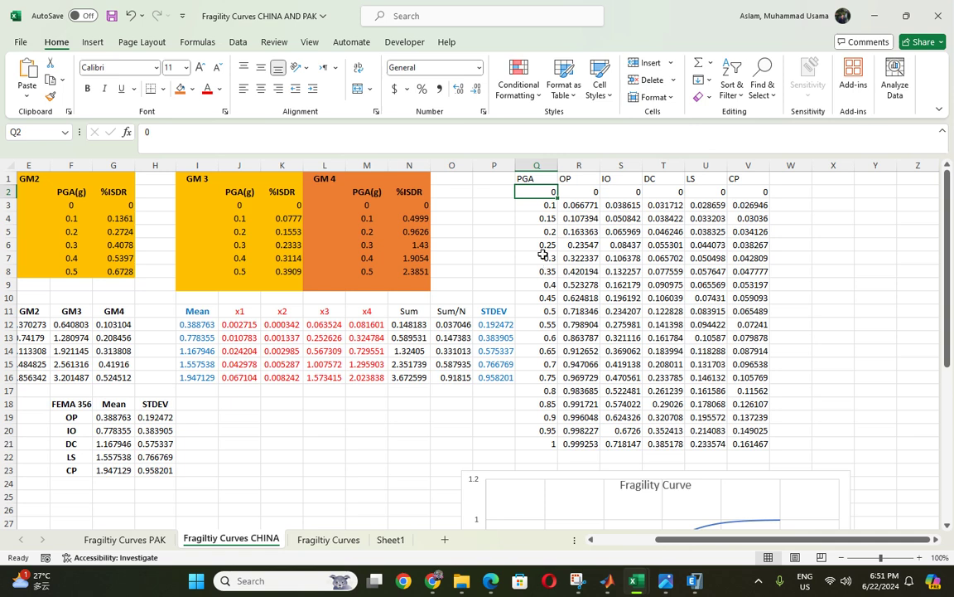
click(607, 580)
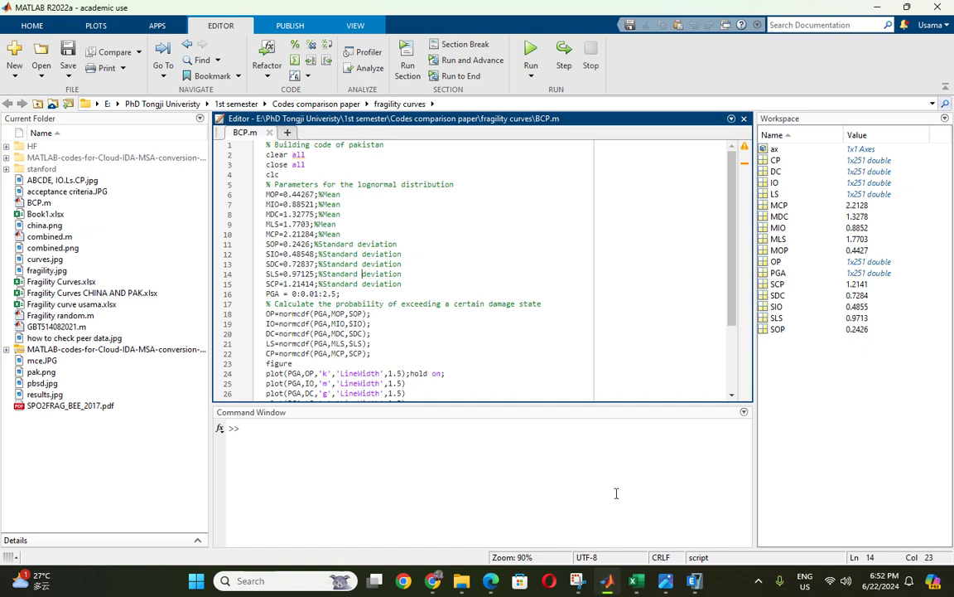
mouse_move(638, 588)
click(617, 538)
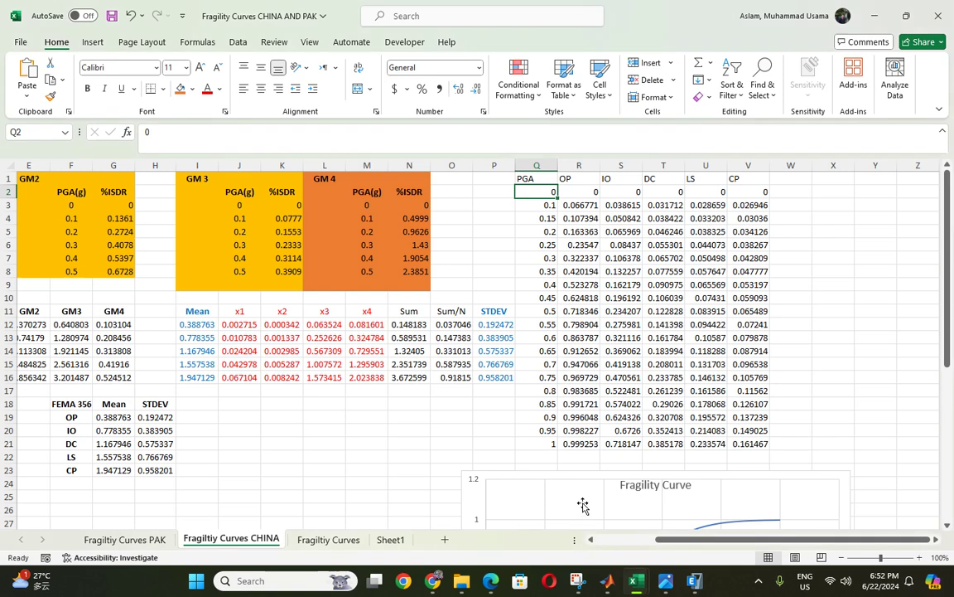
click(549, 206)
click(550, 220)
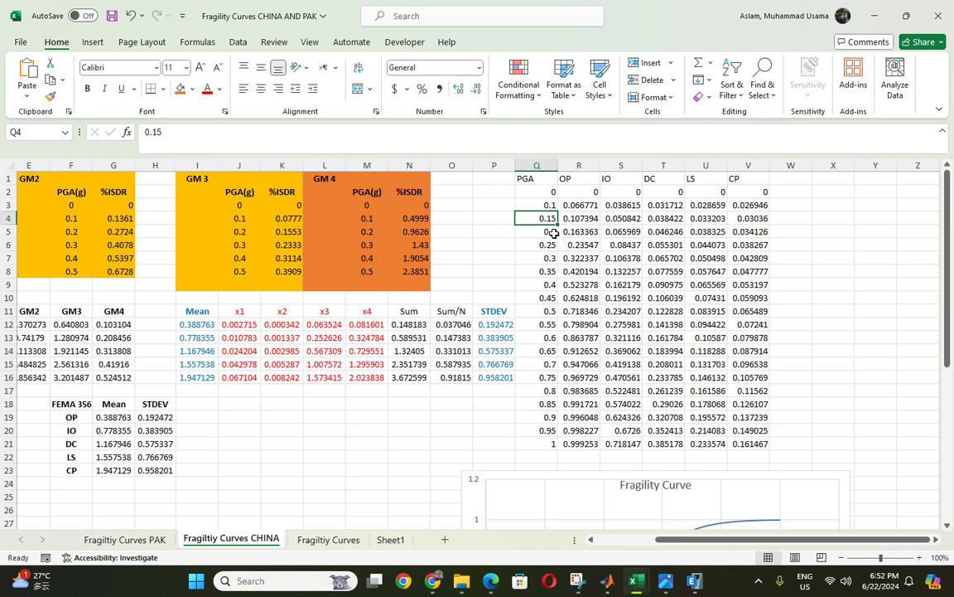
click(550, 234)
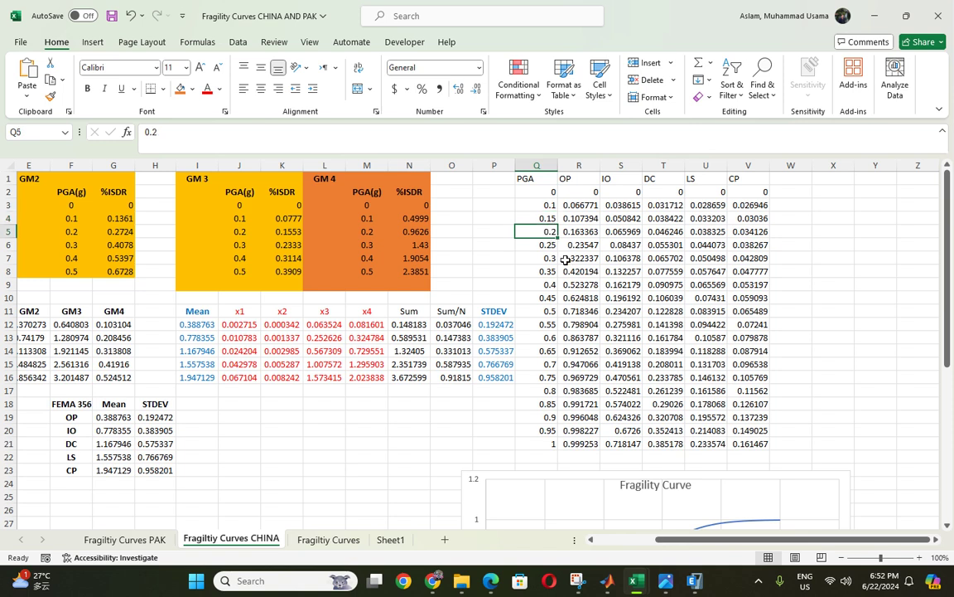
click(523, 246)
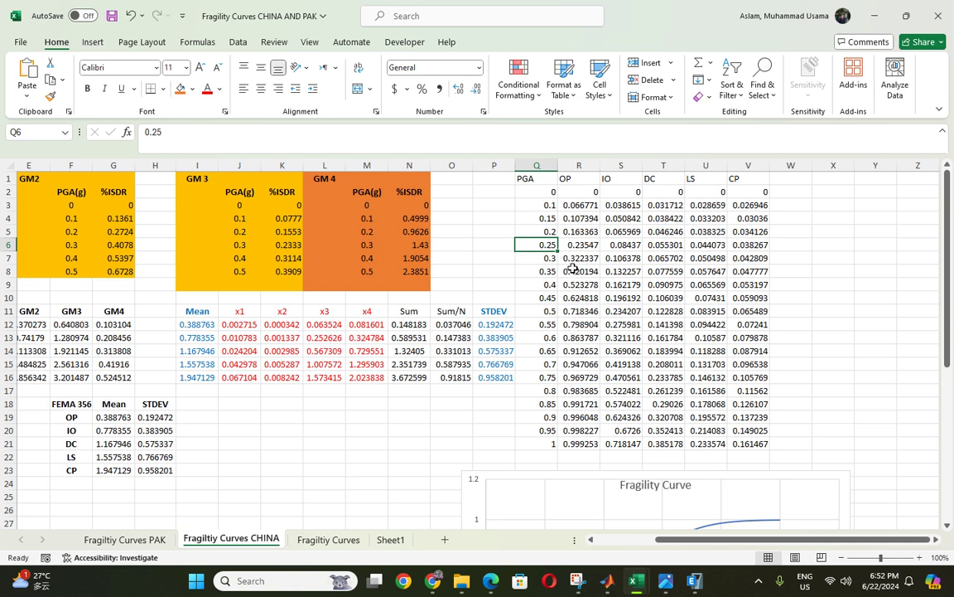
Step: Inspect the NORMDIST formulas in the OP column from PGA 0.1 to 0.75 and in the IO and DC columns at PGA 0.1
drag(672, 542, 603, 542)
click(767, 195)
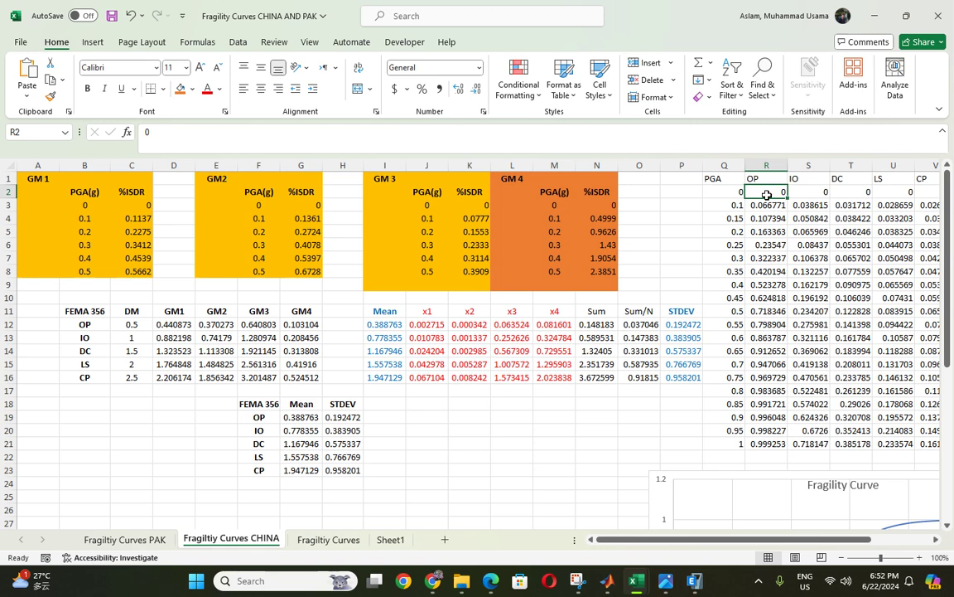
click(769, 205)
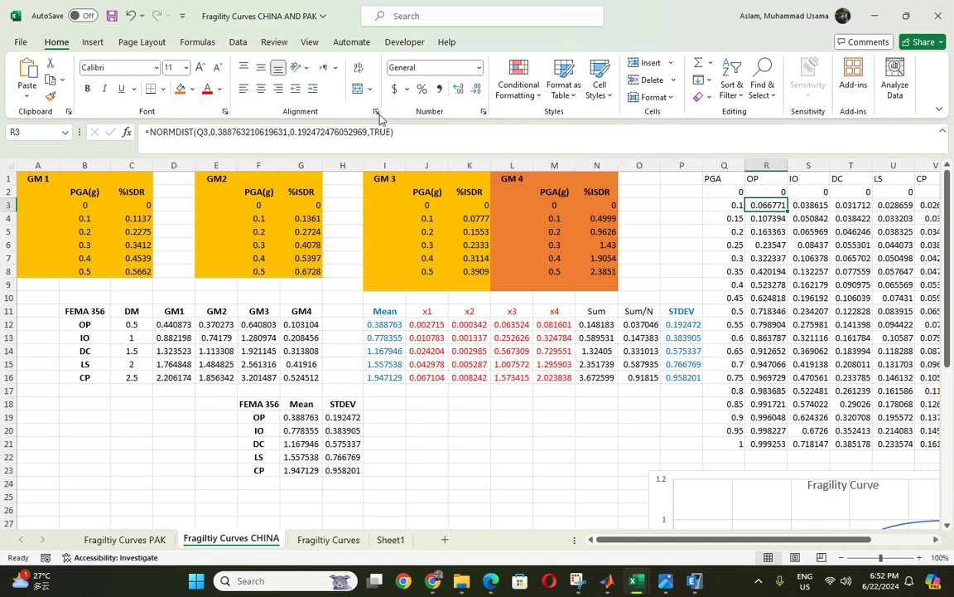
click(776, 217)
click(772, 205)
click(772, 218)
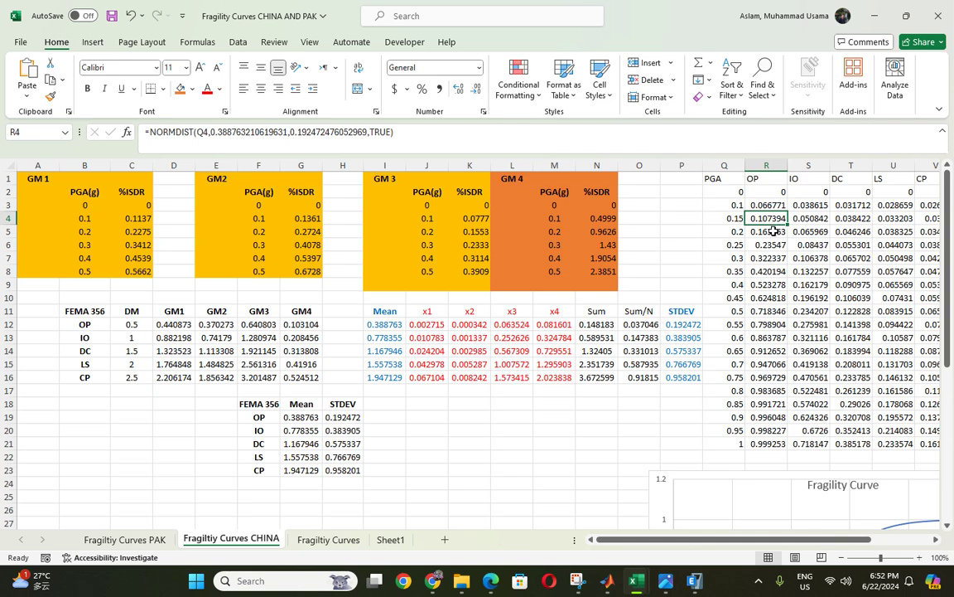
click(772, 231)
click(772, 244)
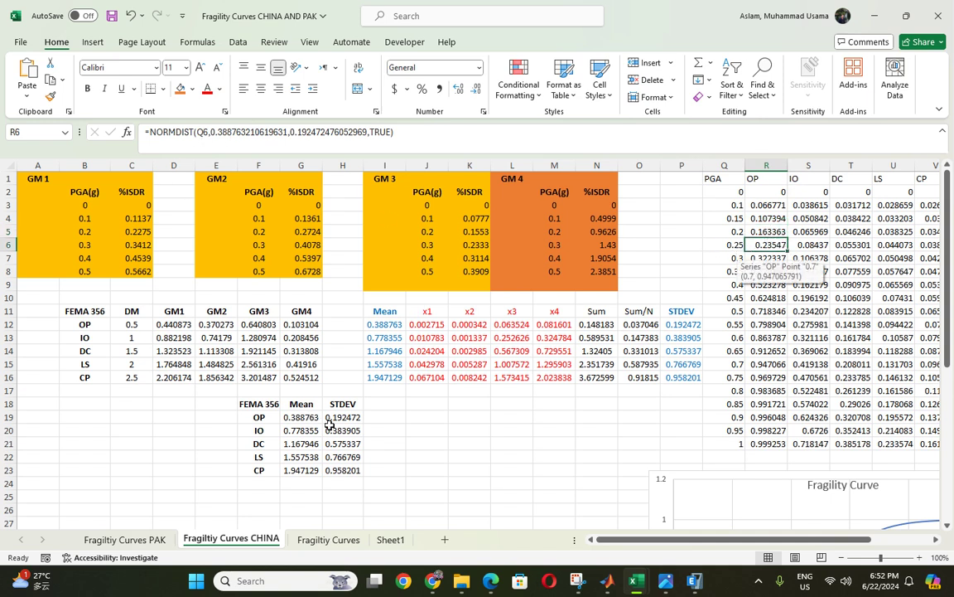
click(771, 258)
click(769, 311)
click(767, 377)
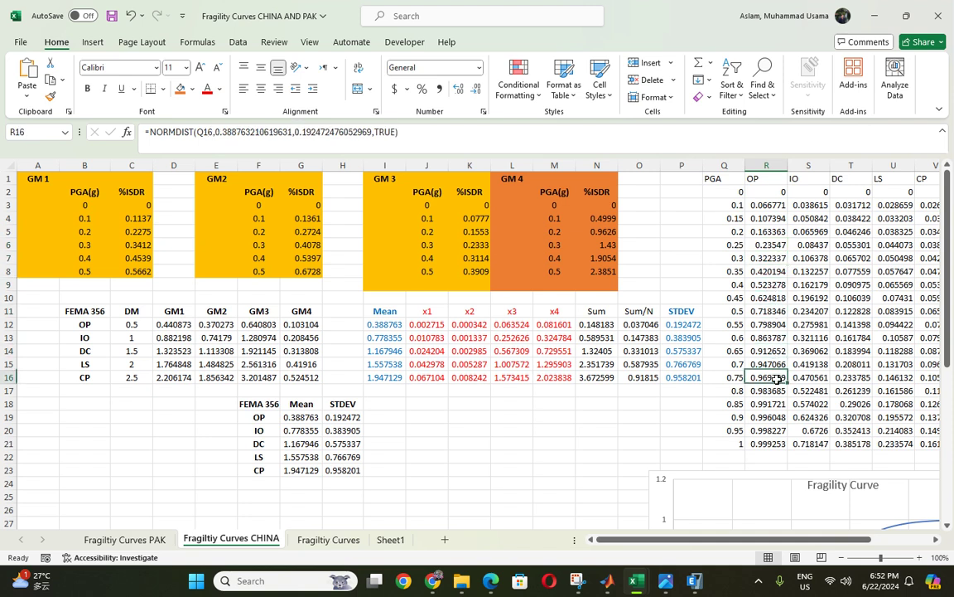
click(814, 205)
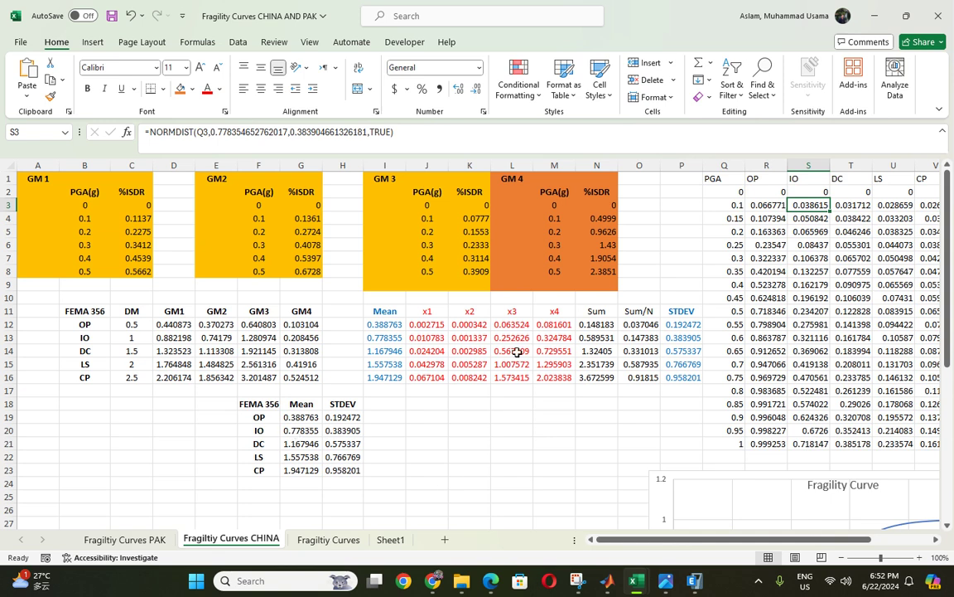
click(854, 207)
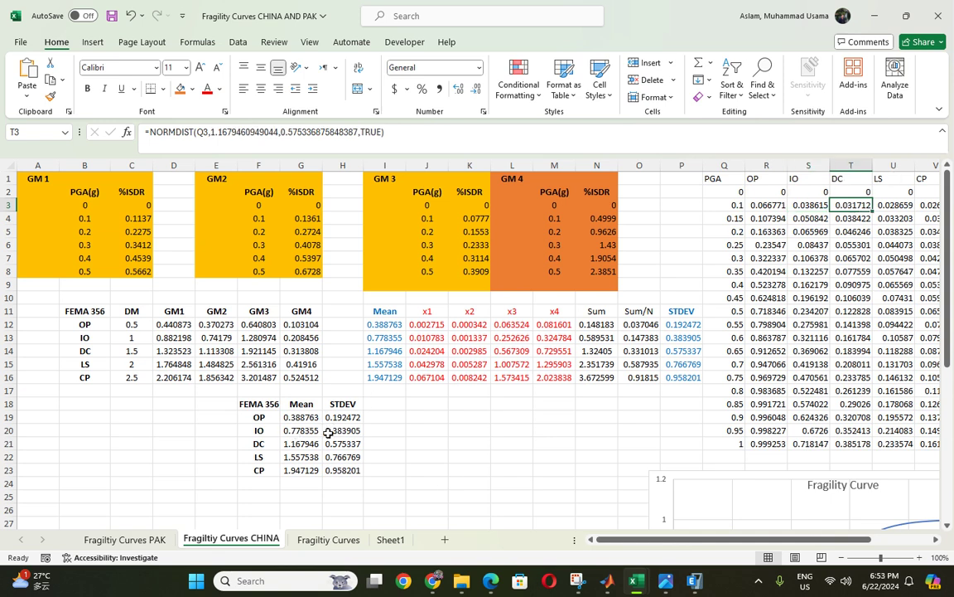
Step: Check which table ranges feed the OP, IO and DC curves of the Fragility Curve chart
drag(752, 539, 810, 540)
scroll(730, 414, down, 3)
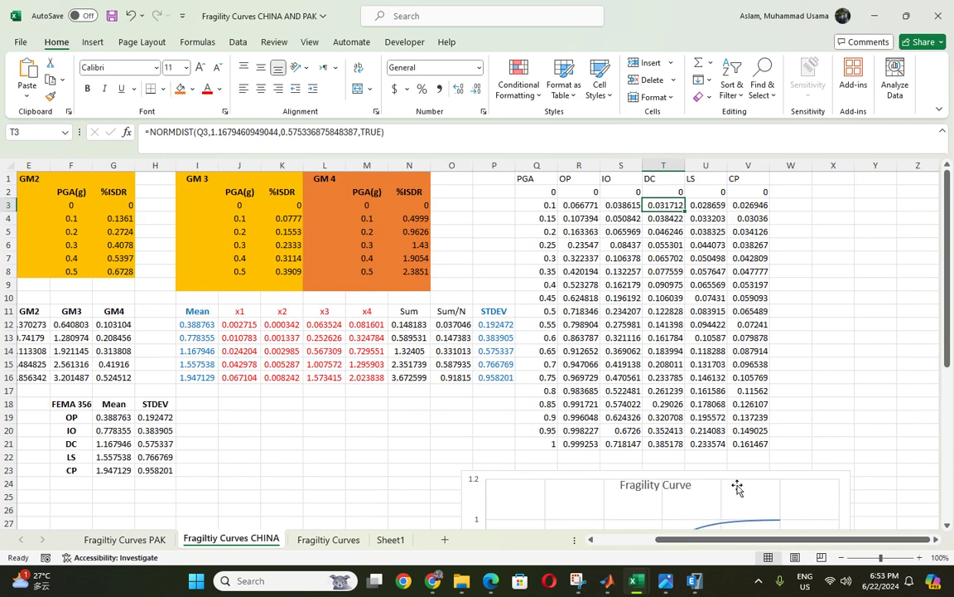
click(689, 414)
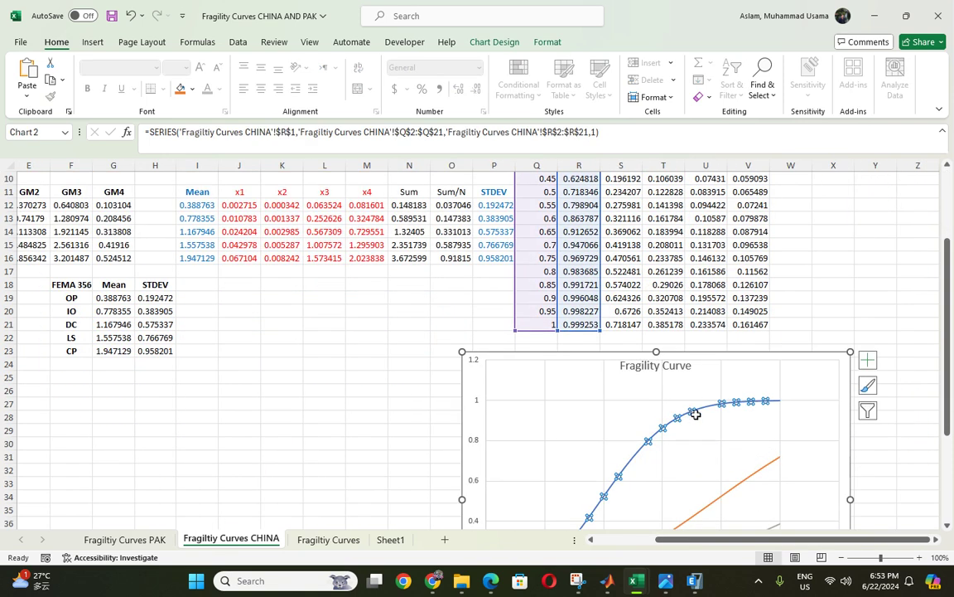
scroll(696, 422, up, 3)
scroll(711, 437, down, 3)
scroll(710, 437, down, 1)
click(722, 456)
scroll(733, 448, up, 4)
scroll(731, 448, down, 4)
scroll(761, 501, down, 1)
click(750, 470)
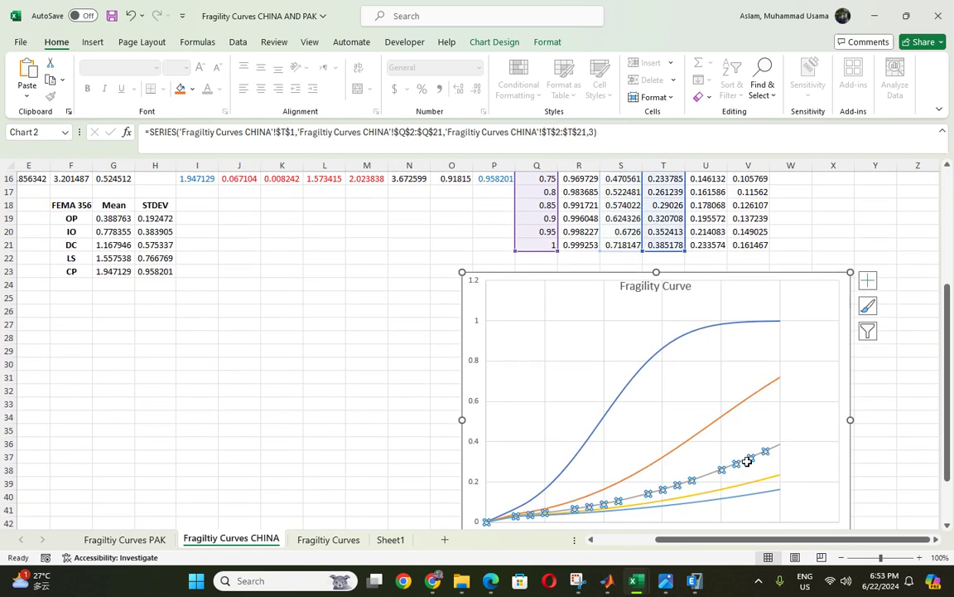
scroll(748, 464, up, 5)
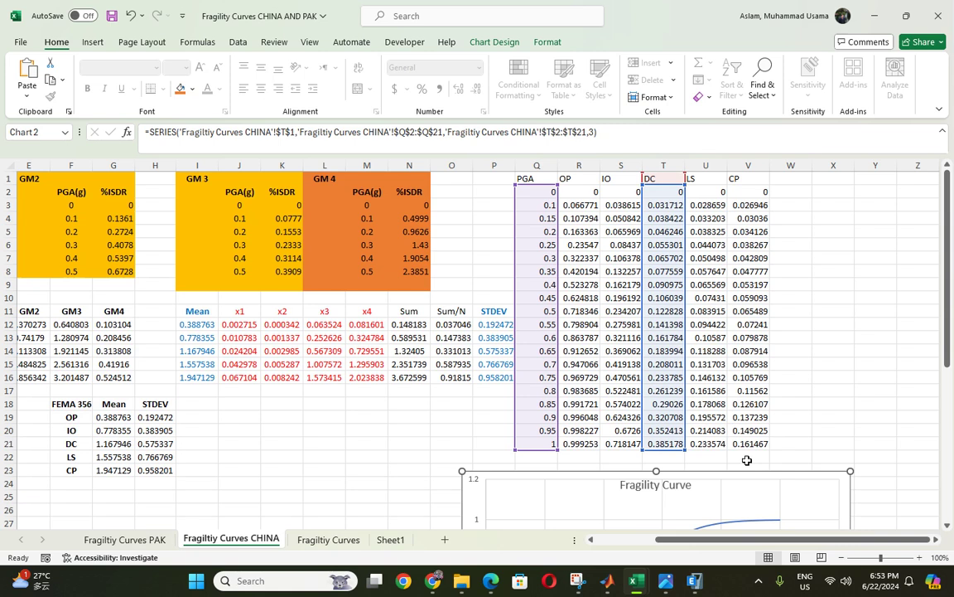
Step: Check the source ranges of the LS and CP curves in the Fragility Curve chart and deselect the chart
scroll(746, 460, down, 4)
click(745, 515)
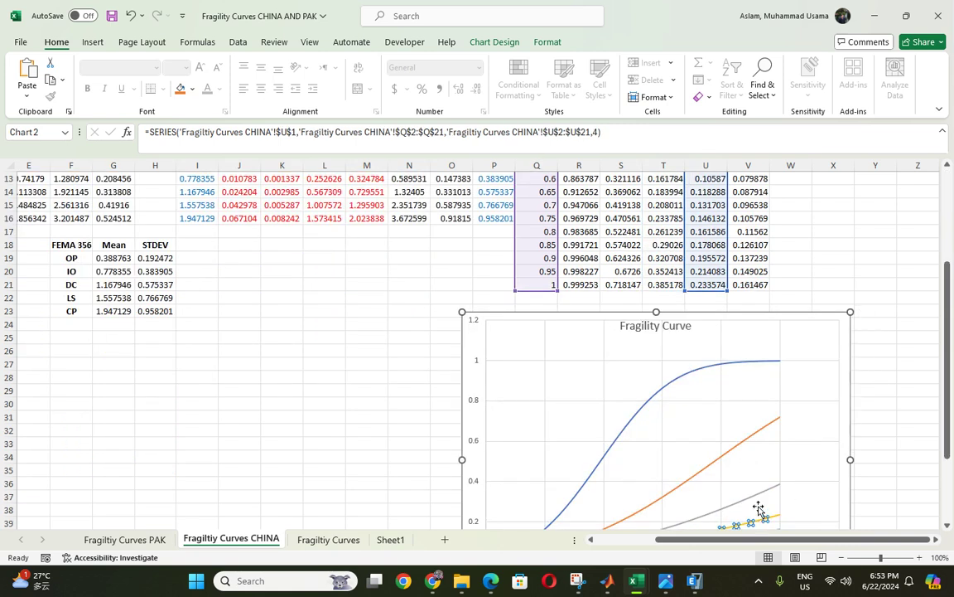
scroll(759, 509, down, 3)
click(760, 415)
scroll(761, 417, up, 7)
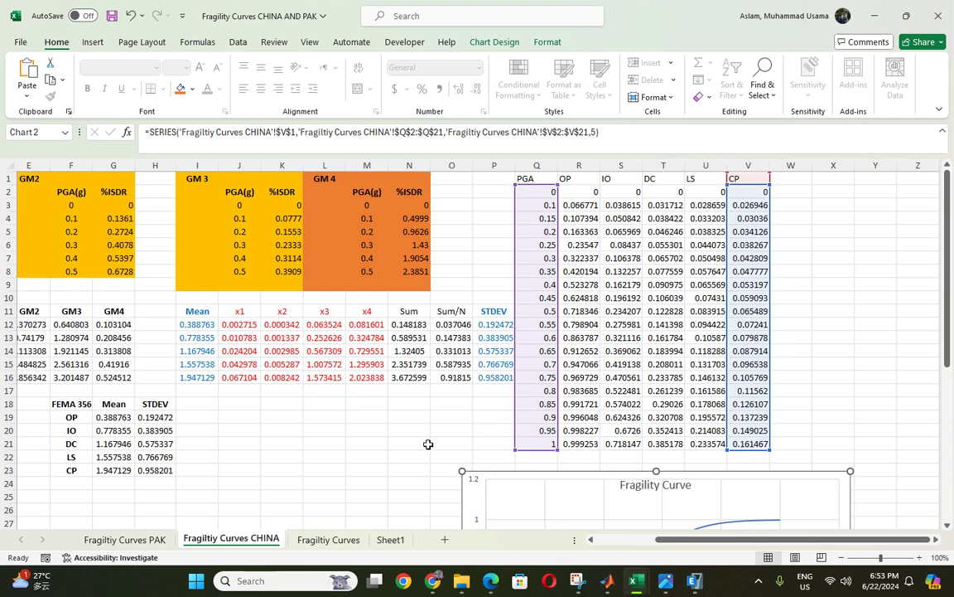
click(368, 443)
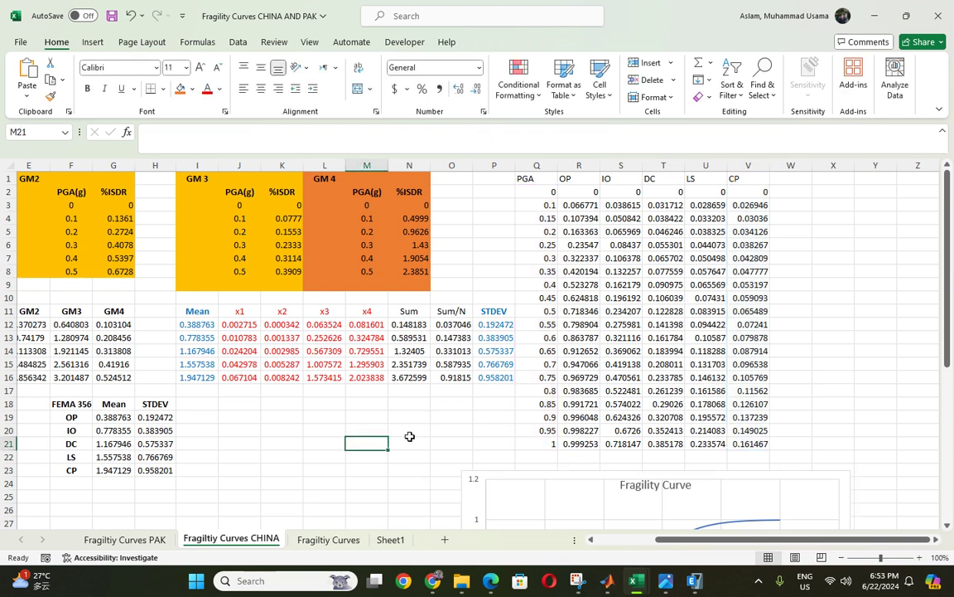
Step: Switch to MATLAB to review the BCP.m fragility script, and return to the maximum story drifts plot in ETABS
click(608, 584)
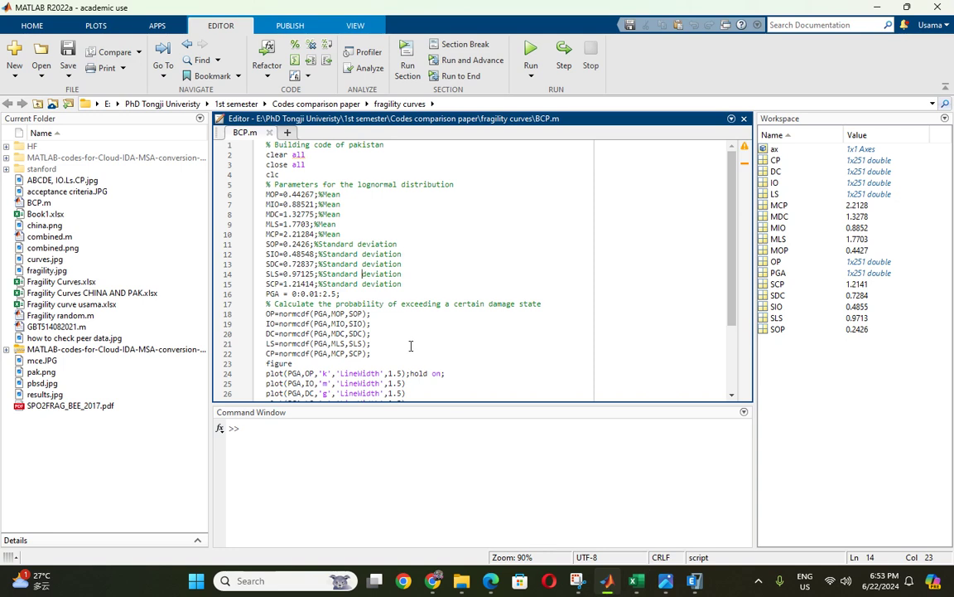
click(695, 580)
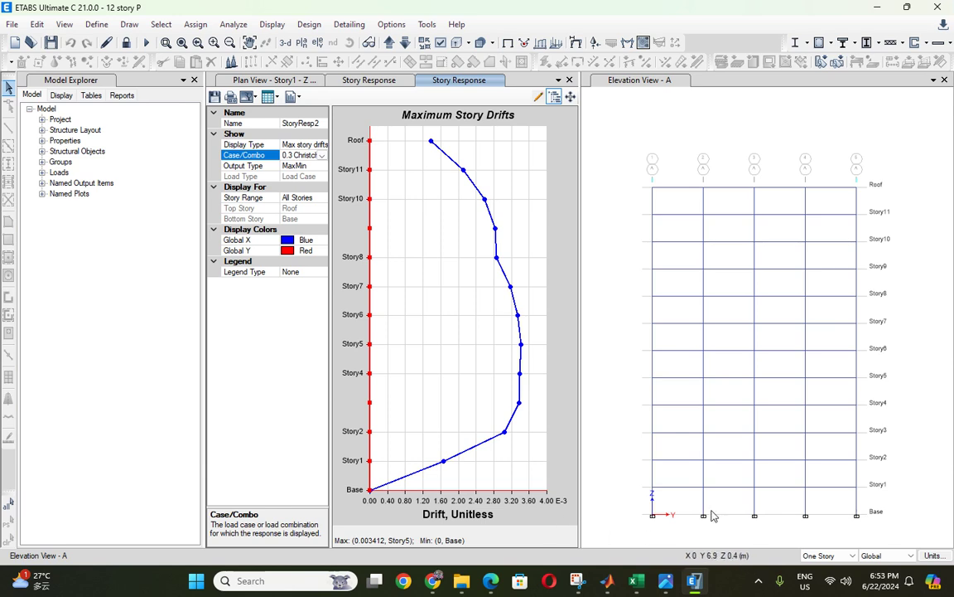
click(760, 583)
click(786, 487)
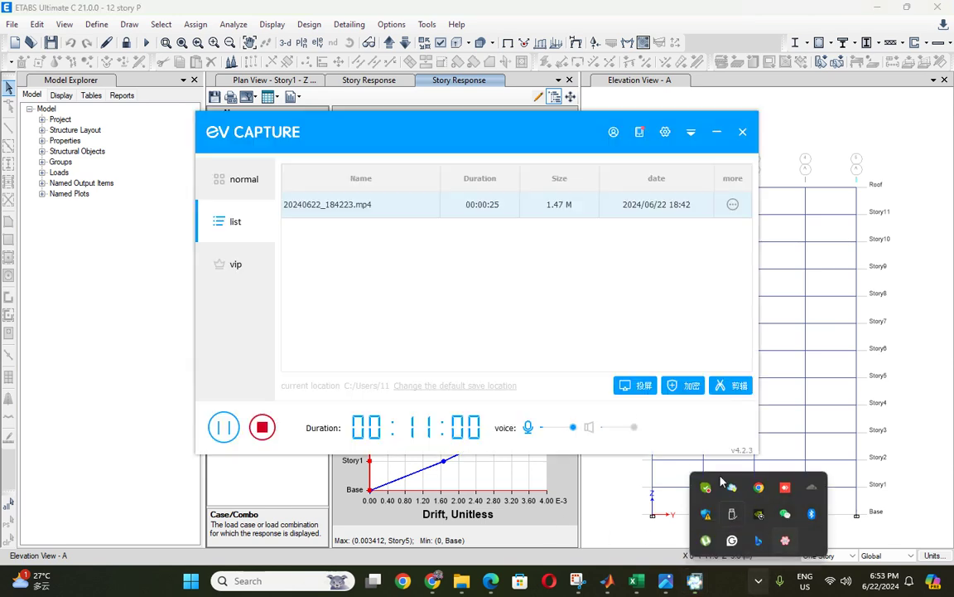